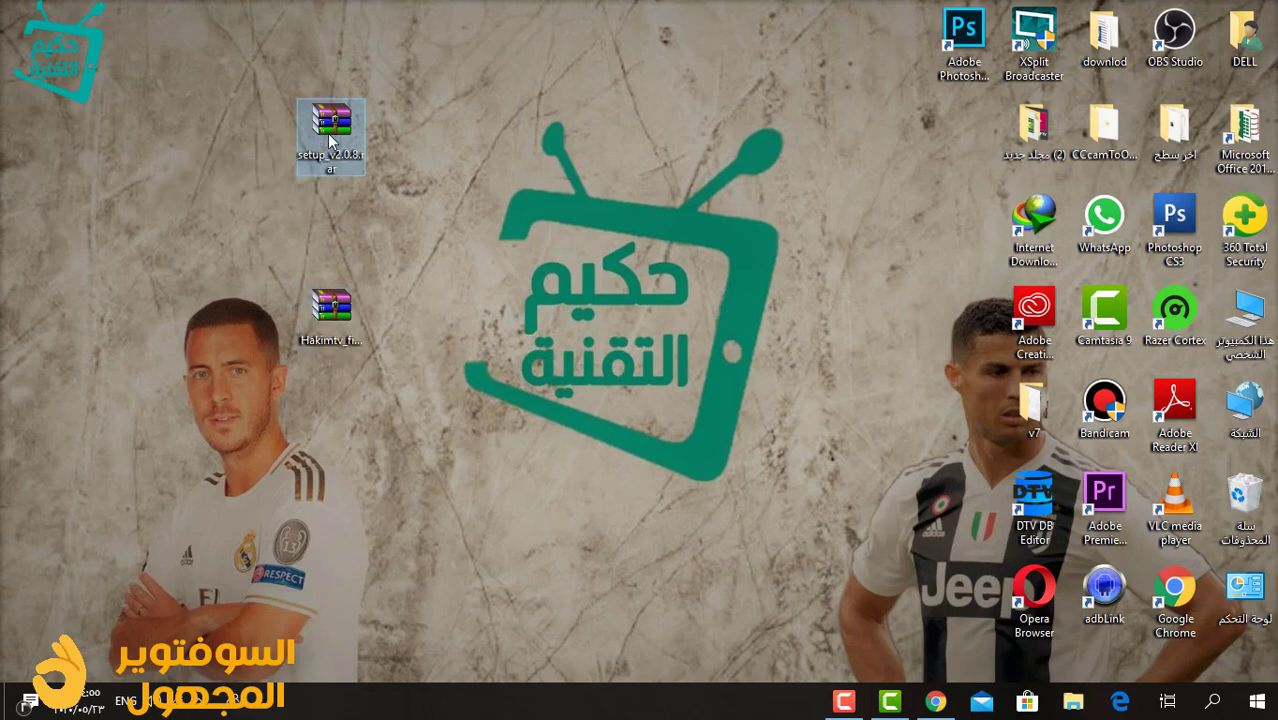
Extract Hakimtv_final.rar into its own Hakimtv_final folder and move it to the top middle
{"action": "left_click", "coordinate": [322, 322]}
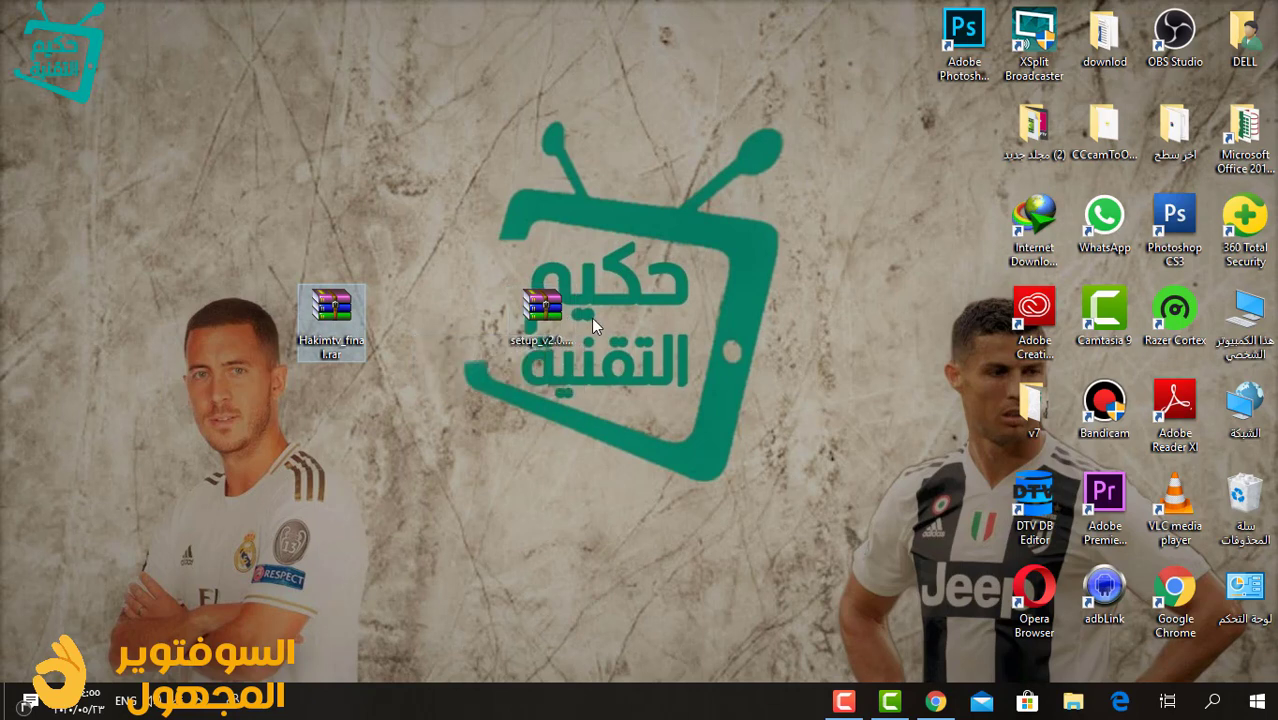
{"action": "left_click_drag", "start_coordinate": [522, 322], "coordinate": [501, 338]}
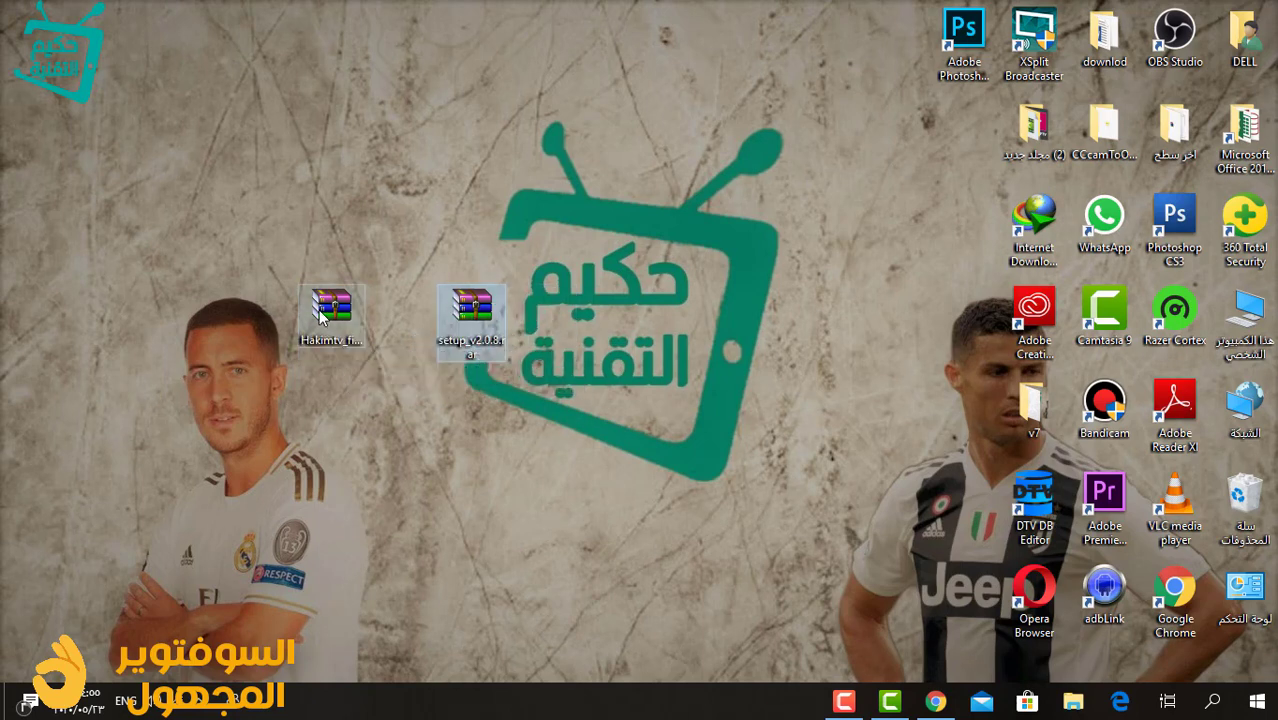
{"action": "left_click", "coordinate": [327, 309]}
{"action": "right_click", "coordinate": [327, 309]}
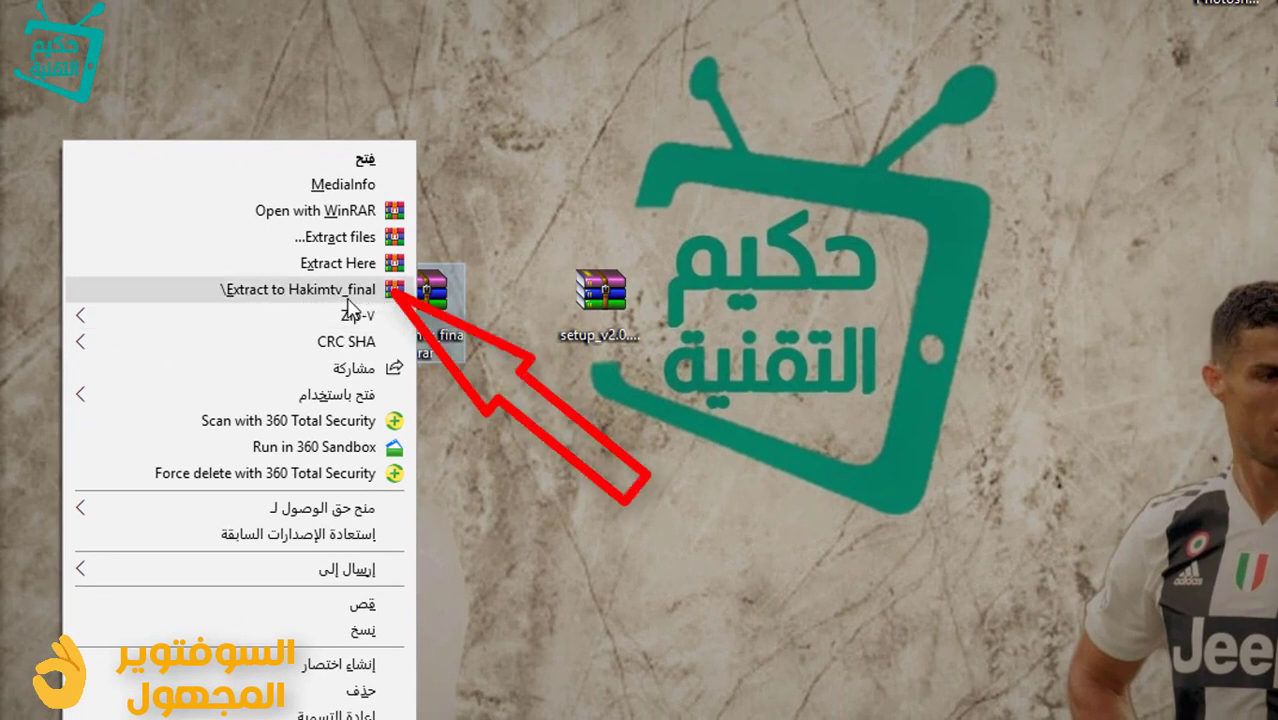
{"action": "left_click", "coordinate": [348, 298]}
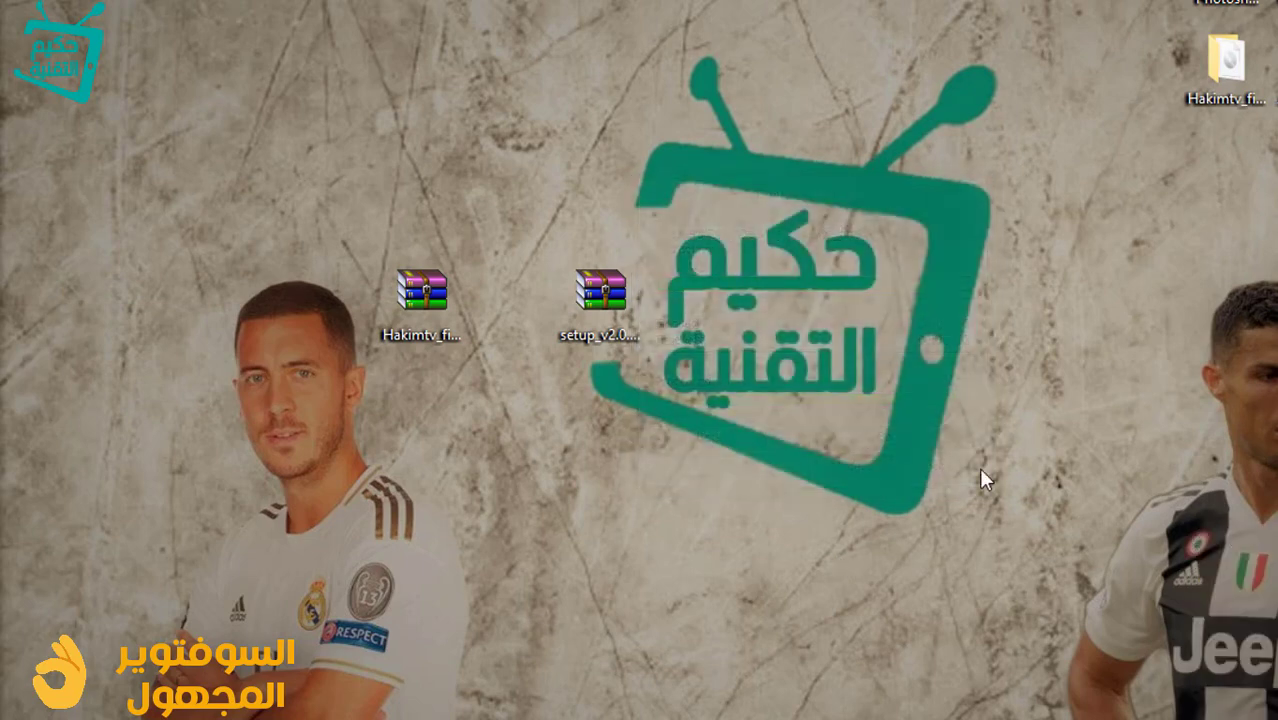
{"action": "left_click_drag", "start_coordinate": [1217, 82], "coordinate": [592, 82]}
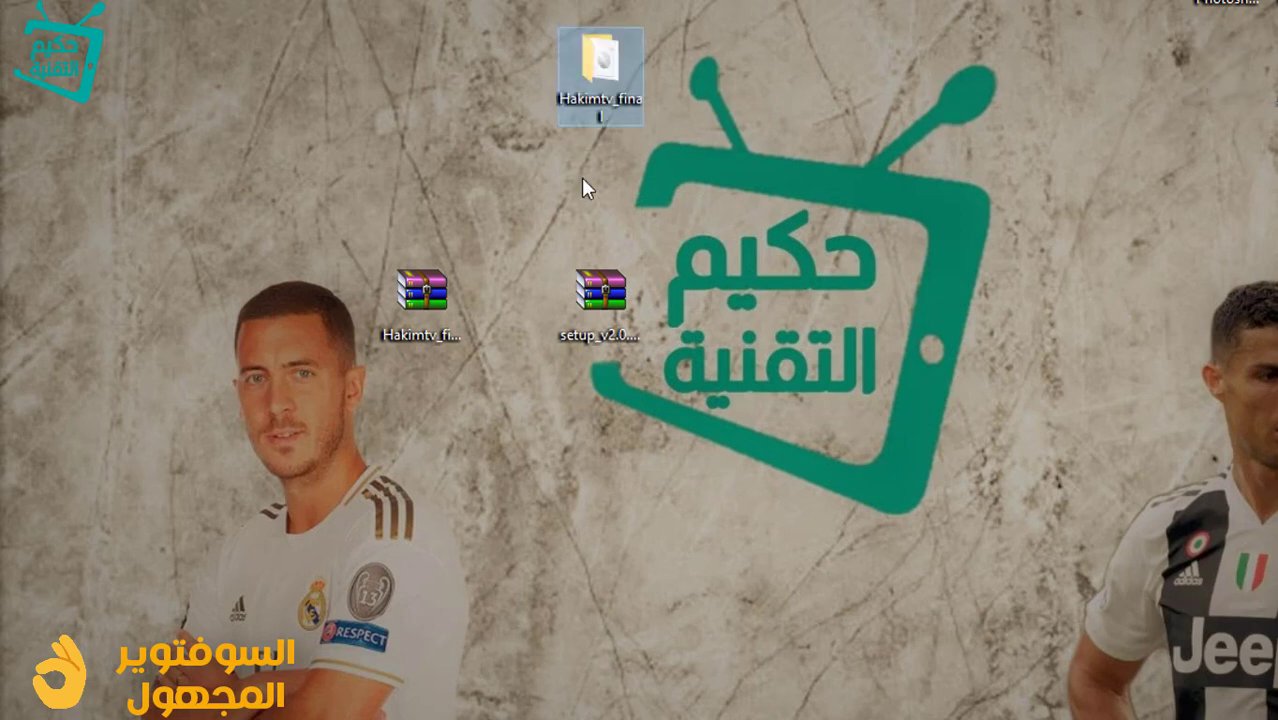
Extract setup_v2.0.8.rar into its own folder and place it beside Hakimtv_final
{"action": "right_click", "coordinate": [604, 289]}
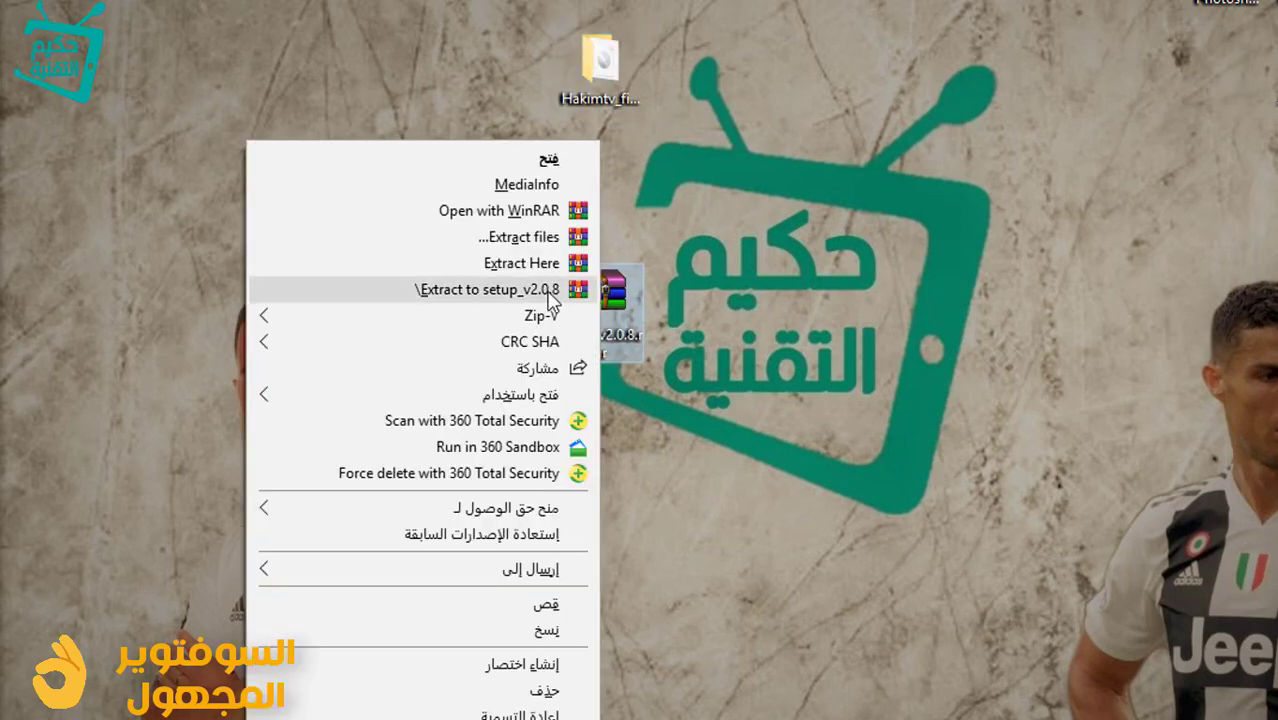
{"action": "left_click", "coordinate": [571, 289]}
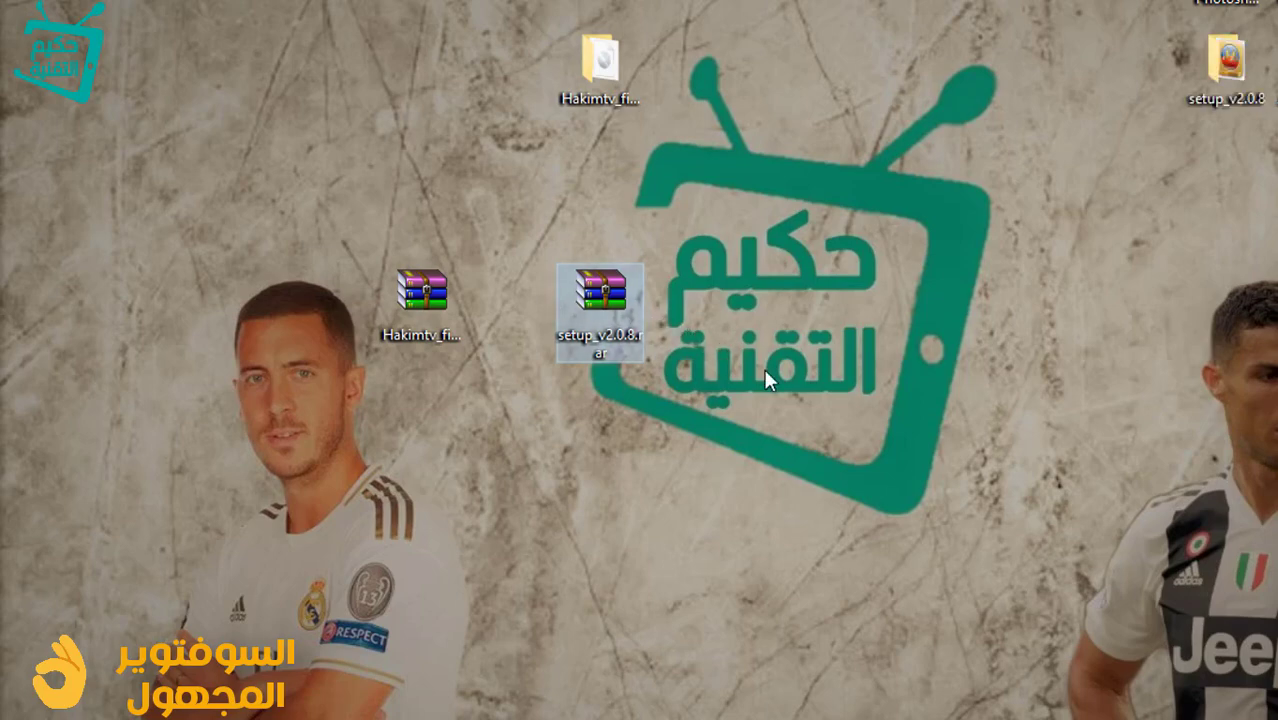
{"action": "left_click_drag", "start_coordinate": [1211, 71], "coordinate": [765, 98]}
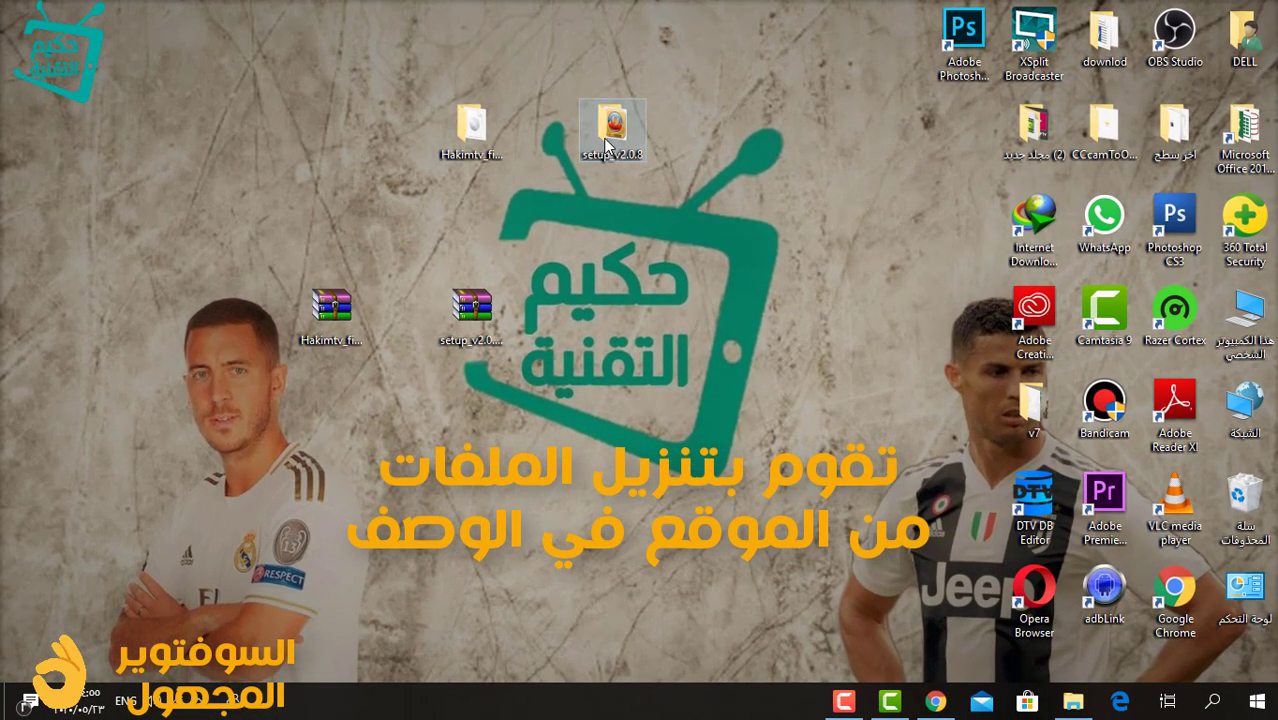
Run setup_v2.0.8.exe in English and install with default folder, Start Menu and desktop icon
{"action": "double_click", "coordinate": [606, 143]}
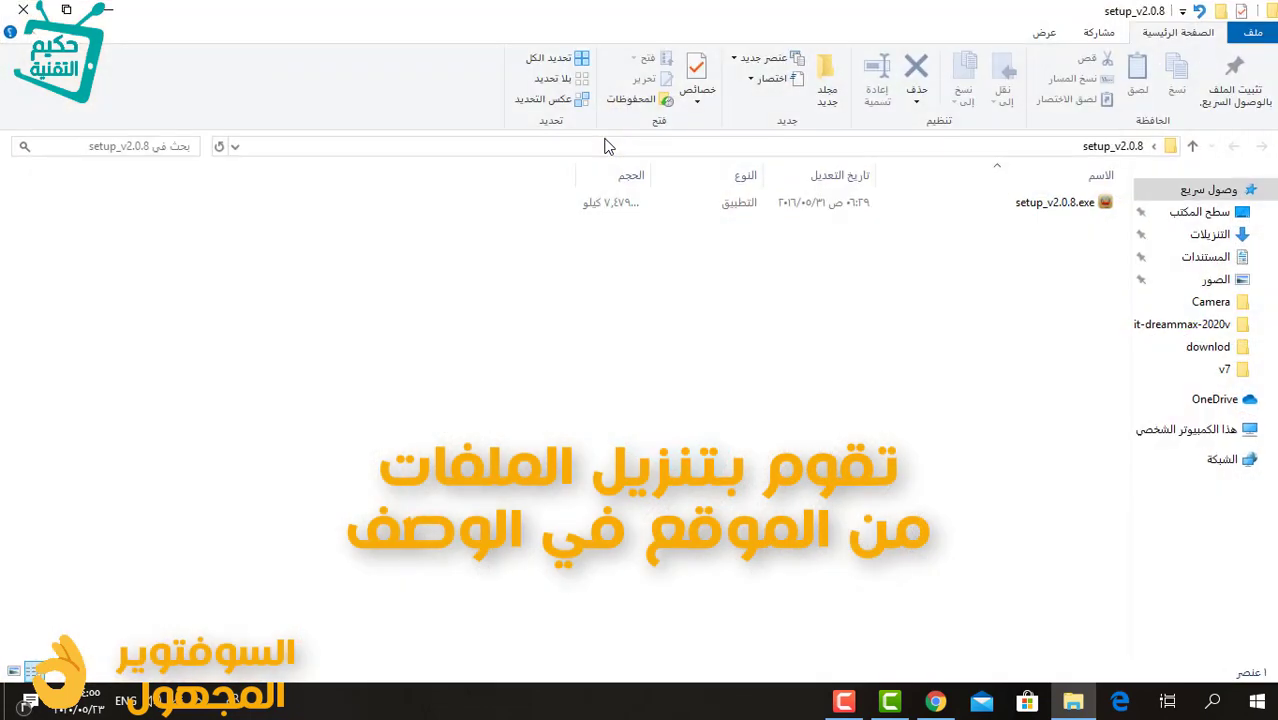
{"action": "double_click", "coordinate": [1035, 210]}
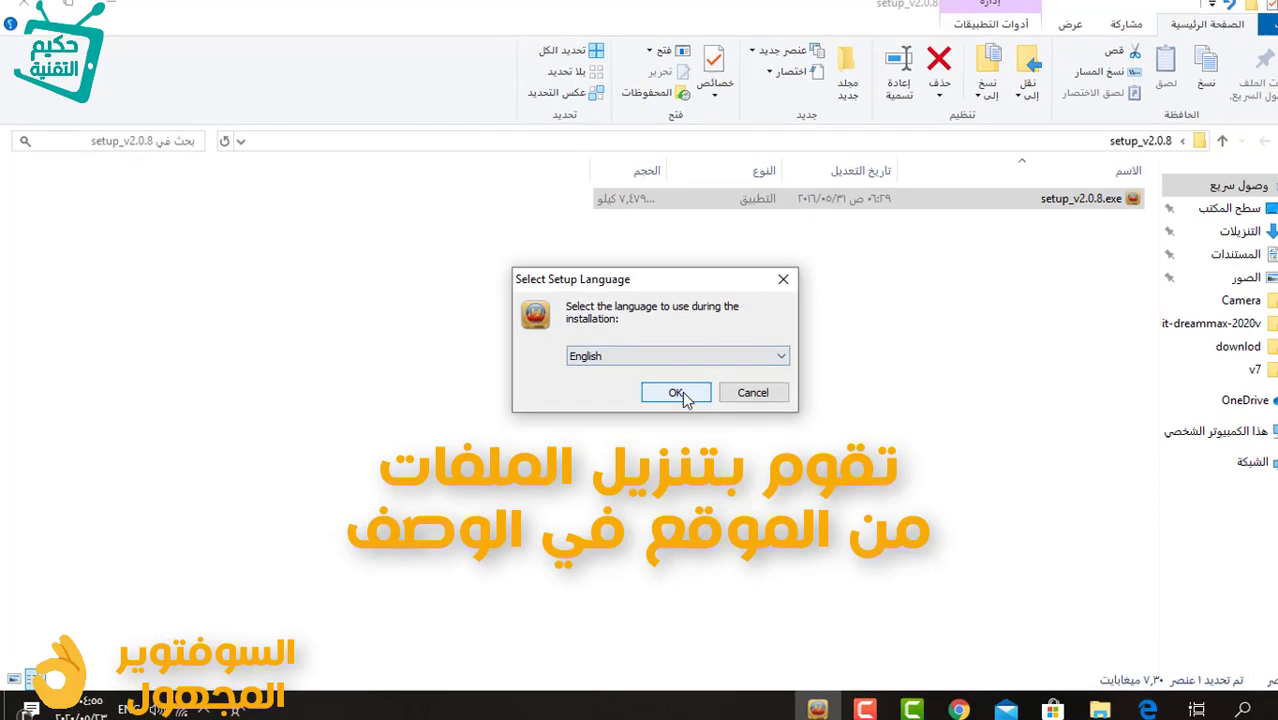
{"action": "left_click", "coordinate": [665, 392]}
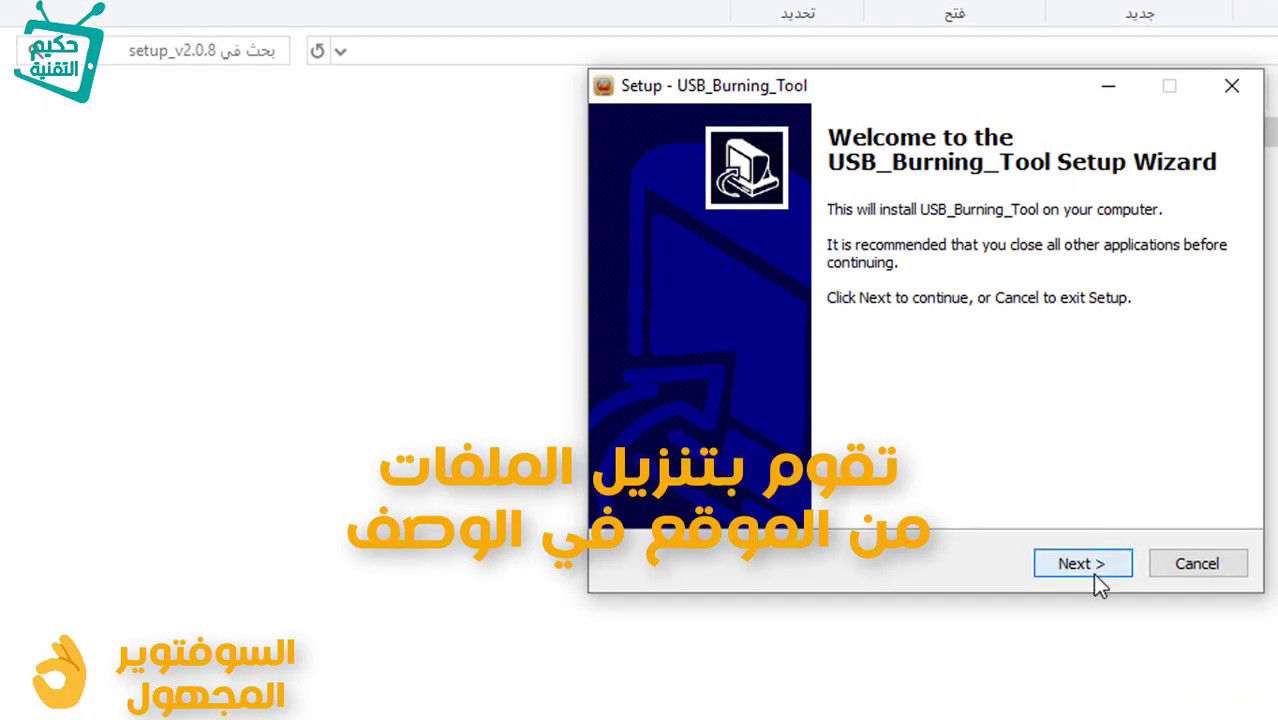
{"action": "left_click", "coordinate": [1092, 573]}
{"action": "left_click", "coordinate": [1088, 566]}
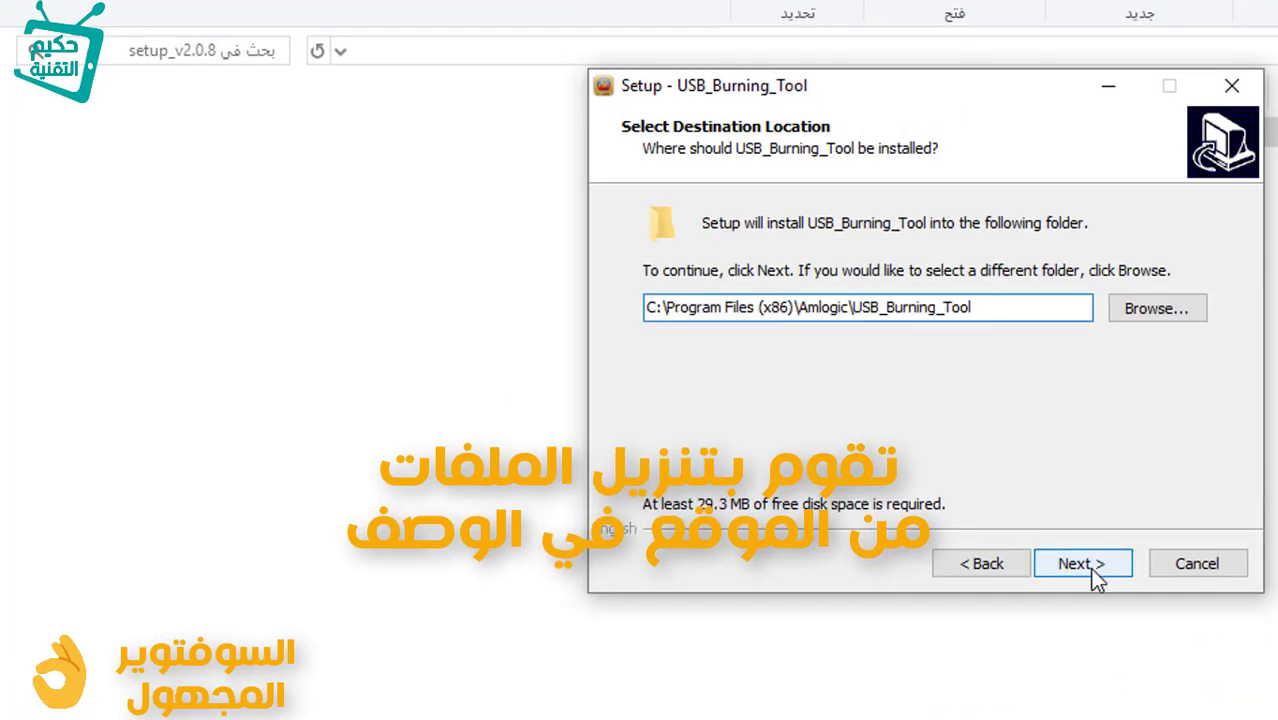
{"action": "left_click", "coordinate": [1093, 568]}
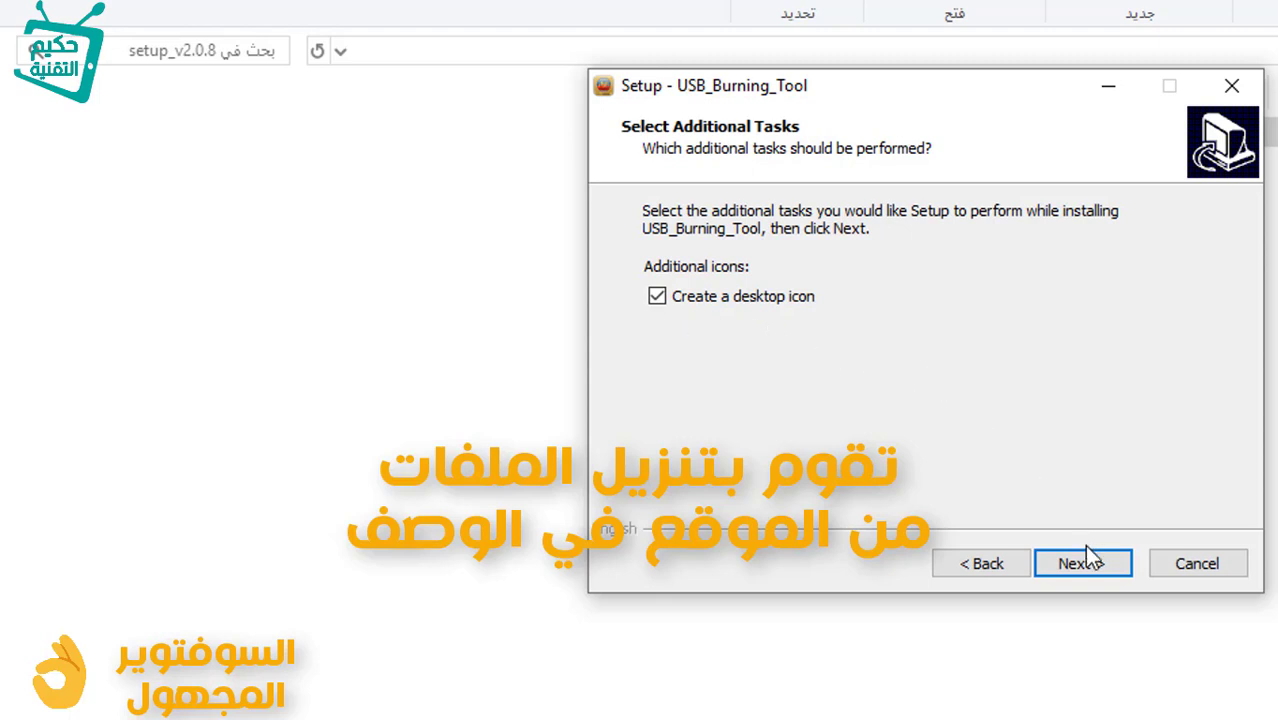
{"action": "left_click", "coordinate": [1088, 574]}
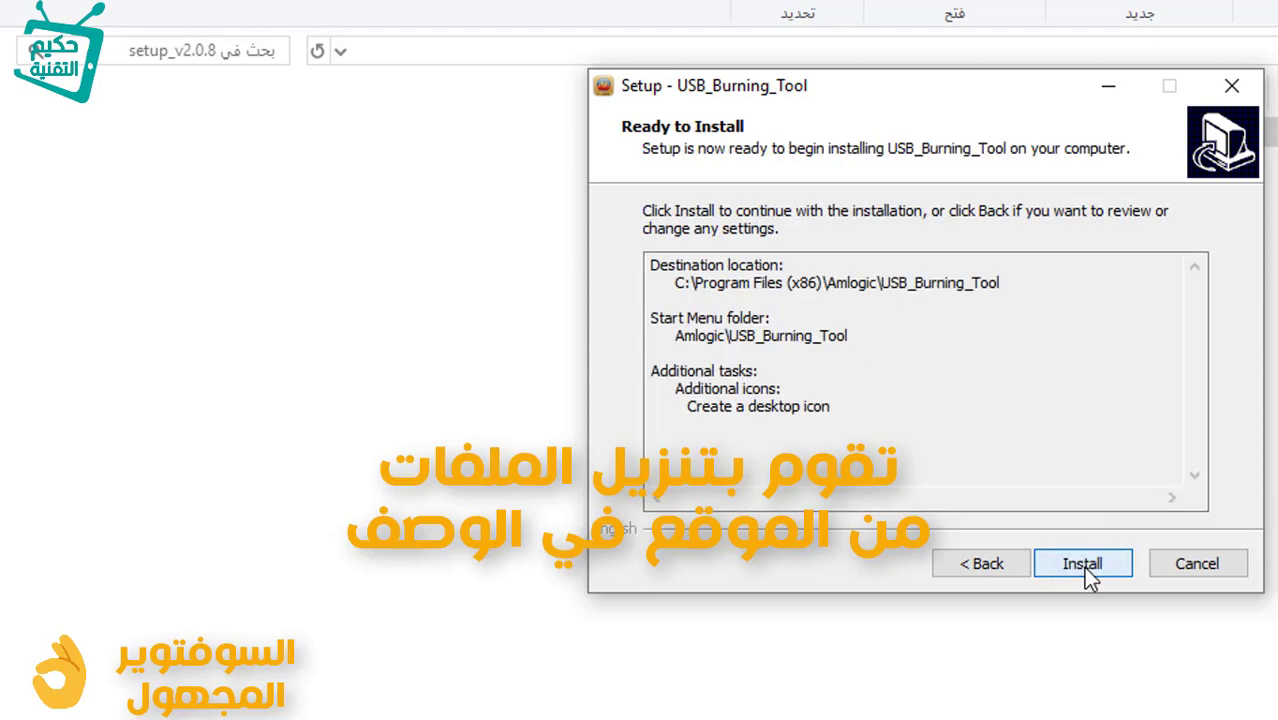
{"action": "left_click", "coordinate": [1085, 566]}
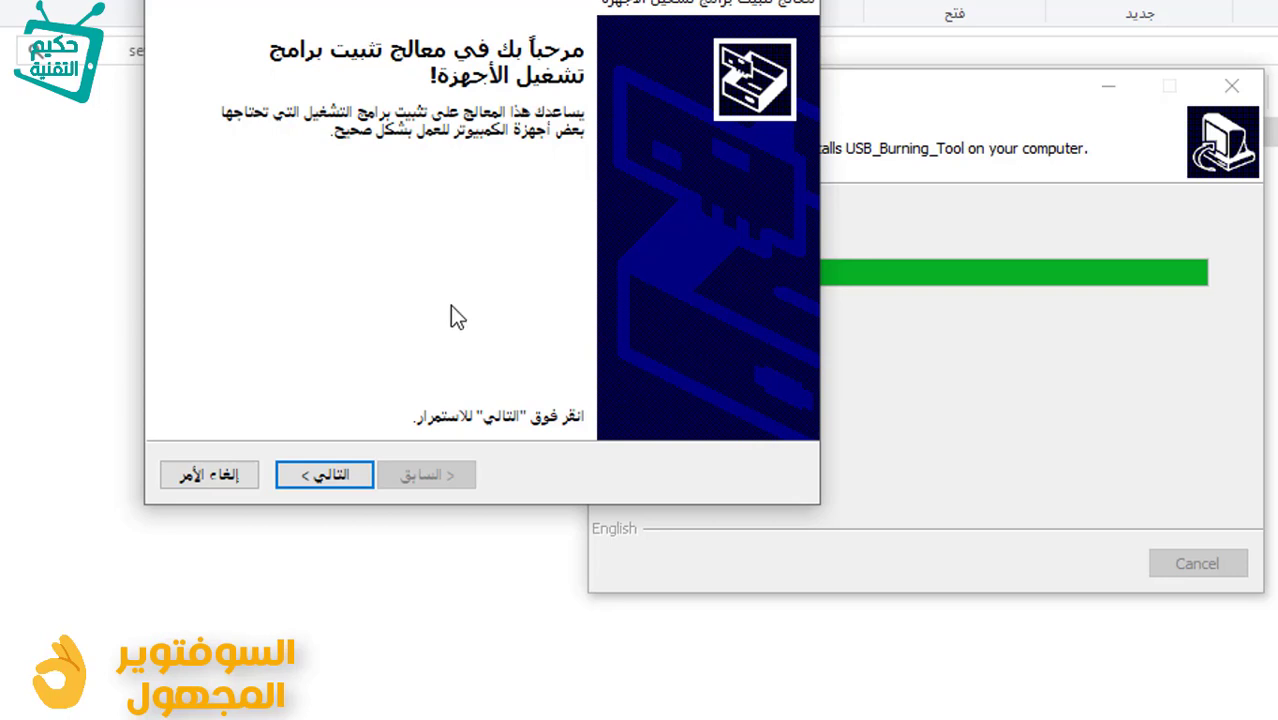
Complete the libusb-win32 driver installation and finish the setup wizard
{"action": "left_click", "coordinate": [332, 472]}
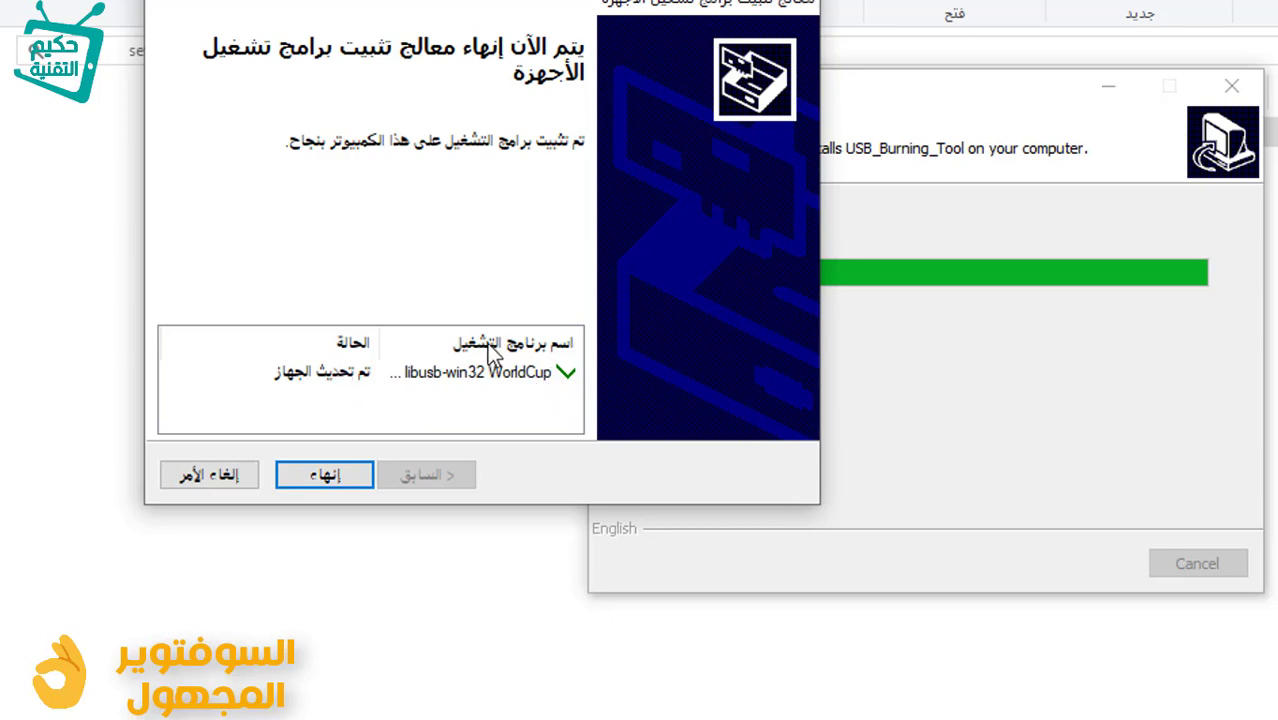
{"action": "left_click", "coordinate": [337, 476]}
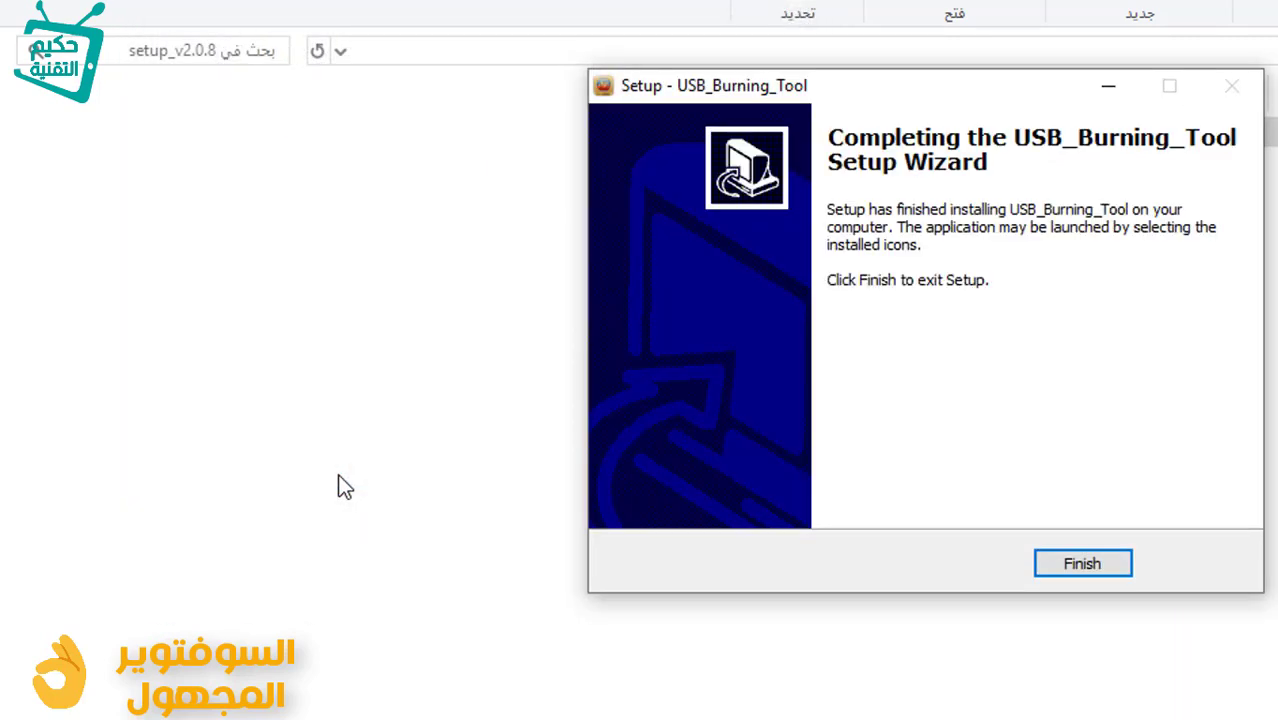
{"action": "left_click", "coordinate": [1082, 563]}
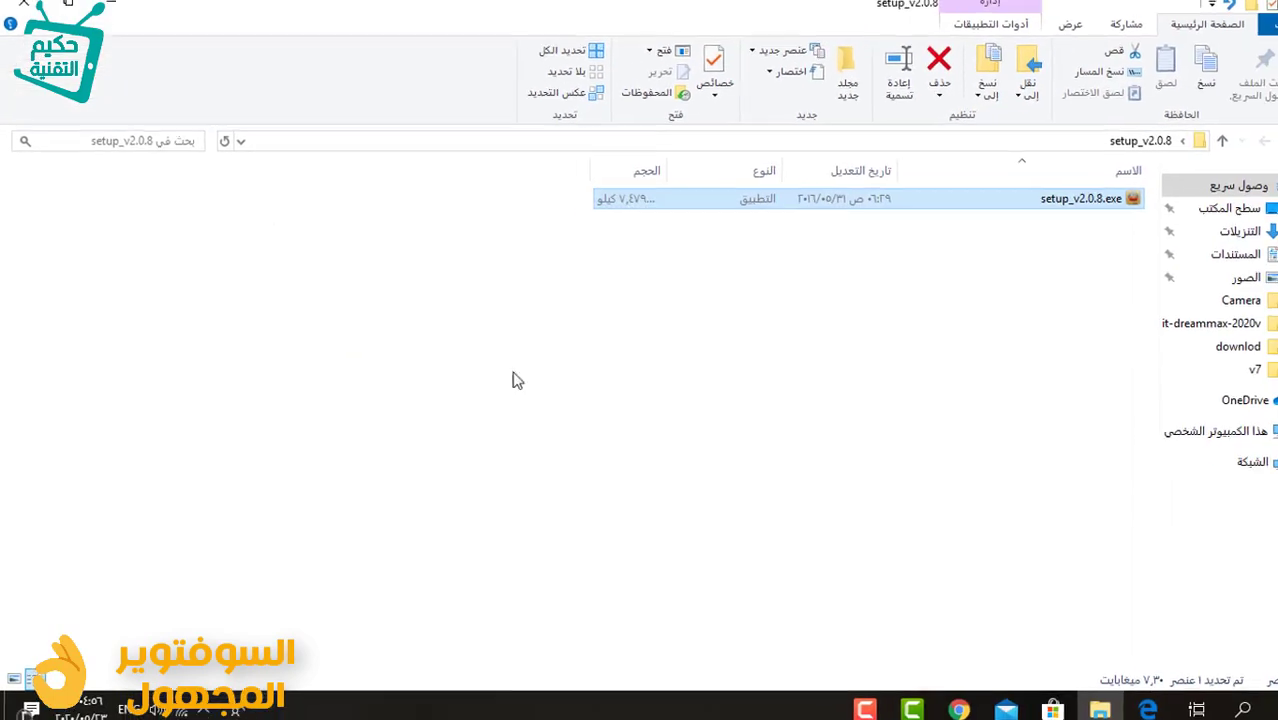
Delete both .rar archives and the setup_v2.0.8 folder from the desktop
{"action": "left_click", "coordinate": [23, 9]}
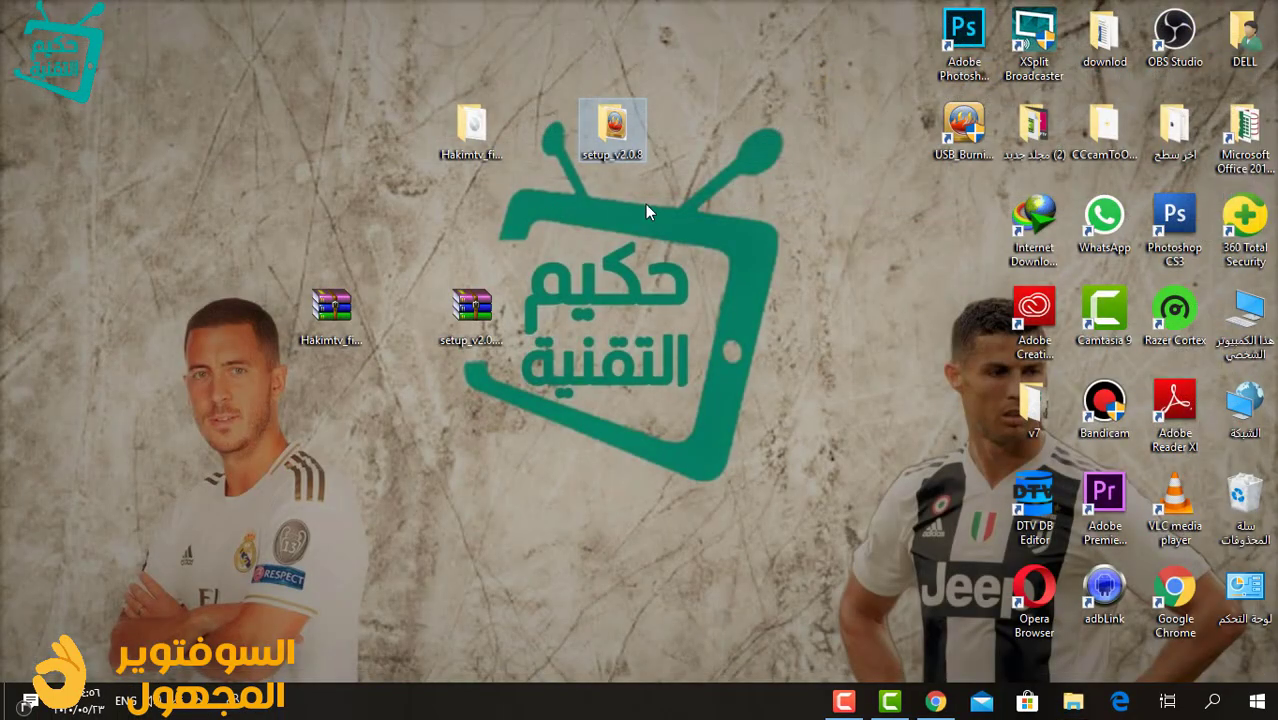
{"action": "left_click_drag", "start_coordinate": [930, 118], "coordinate": [673, 270]}
{"action": "left_click_drag", "start_coordinate": [485, 150], "coordinate": [603, 336]}
{"action": "left_click_drag", "start_coordinate": [518, 328], "coordinate": [298, 266]}
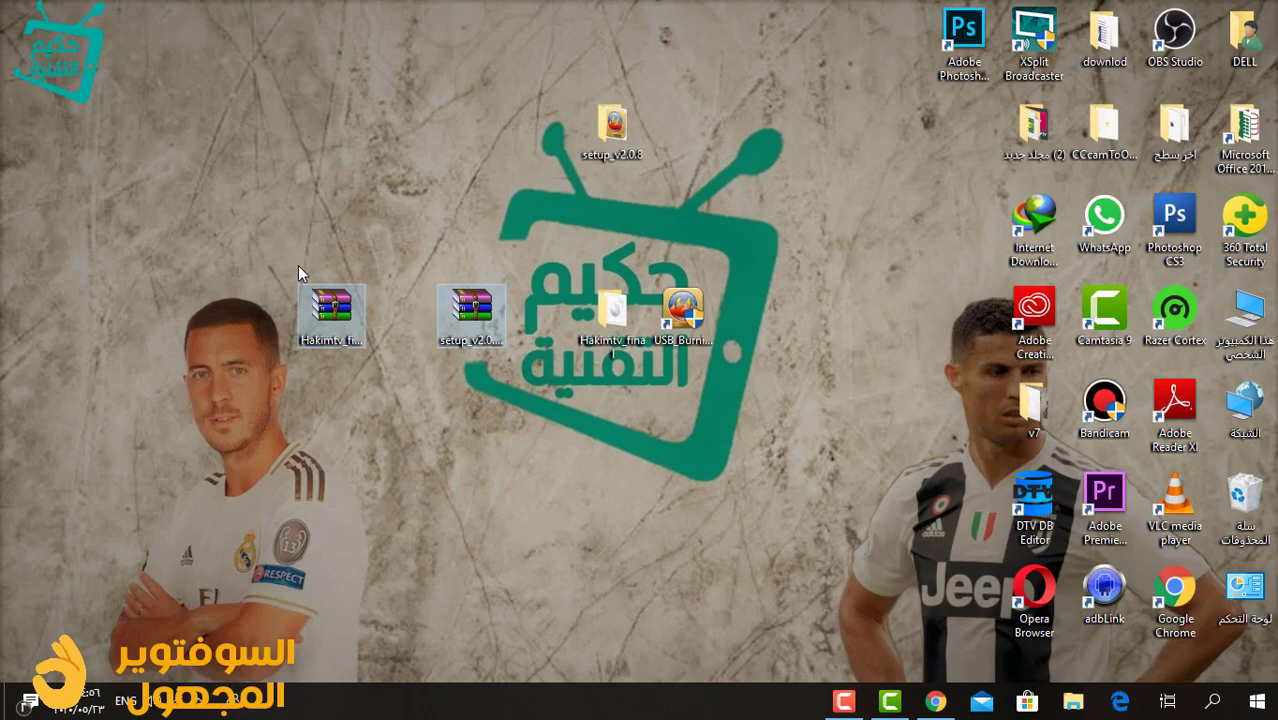
{"action": "key", "text": "Delete"}
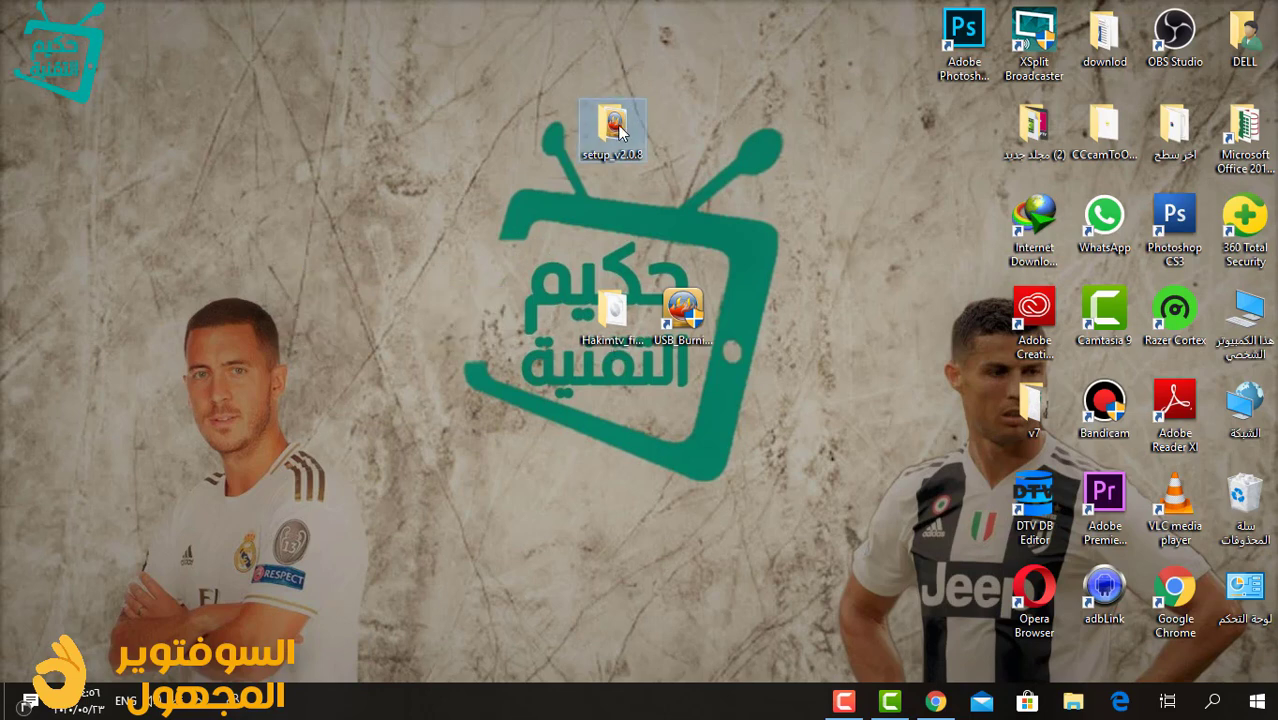
{"action": "key", "text": "Delete"}
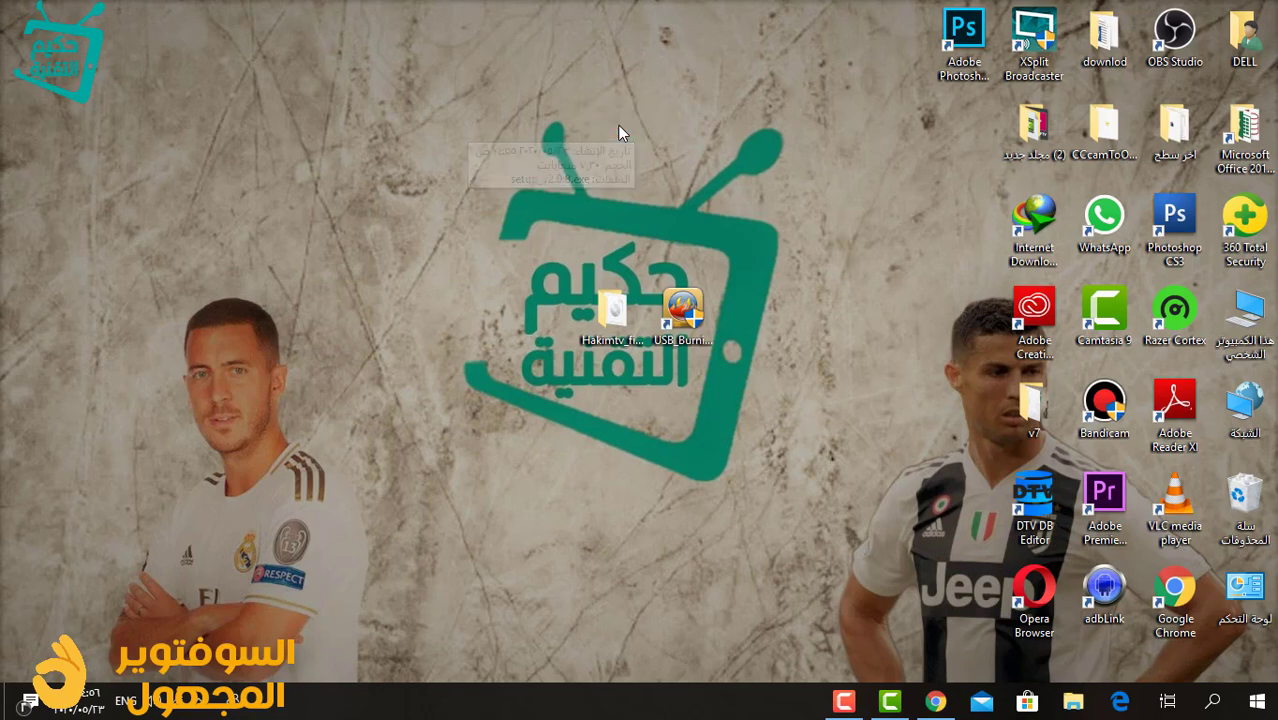
Rearrange the Hakimtv_final folder and USB_Burning_Tool shortcut, then launch USB_Burning_Tool
{"action": "left_click_drag", "start_coordinate": [619, 312], "coordinate": [268, 232]}
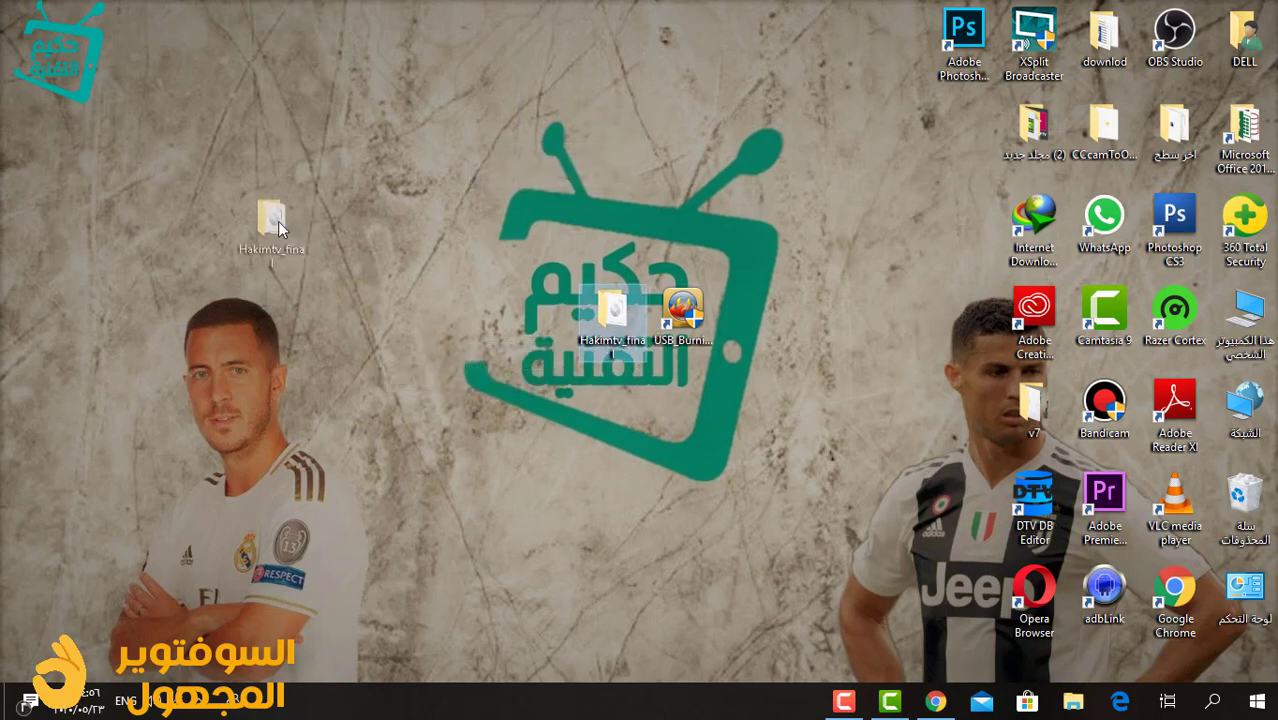
{"action": "left_click_drag", "start_coordinate": [683, 305], "coordinate": [547, 228]}
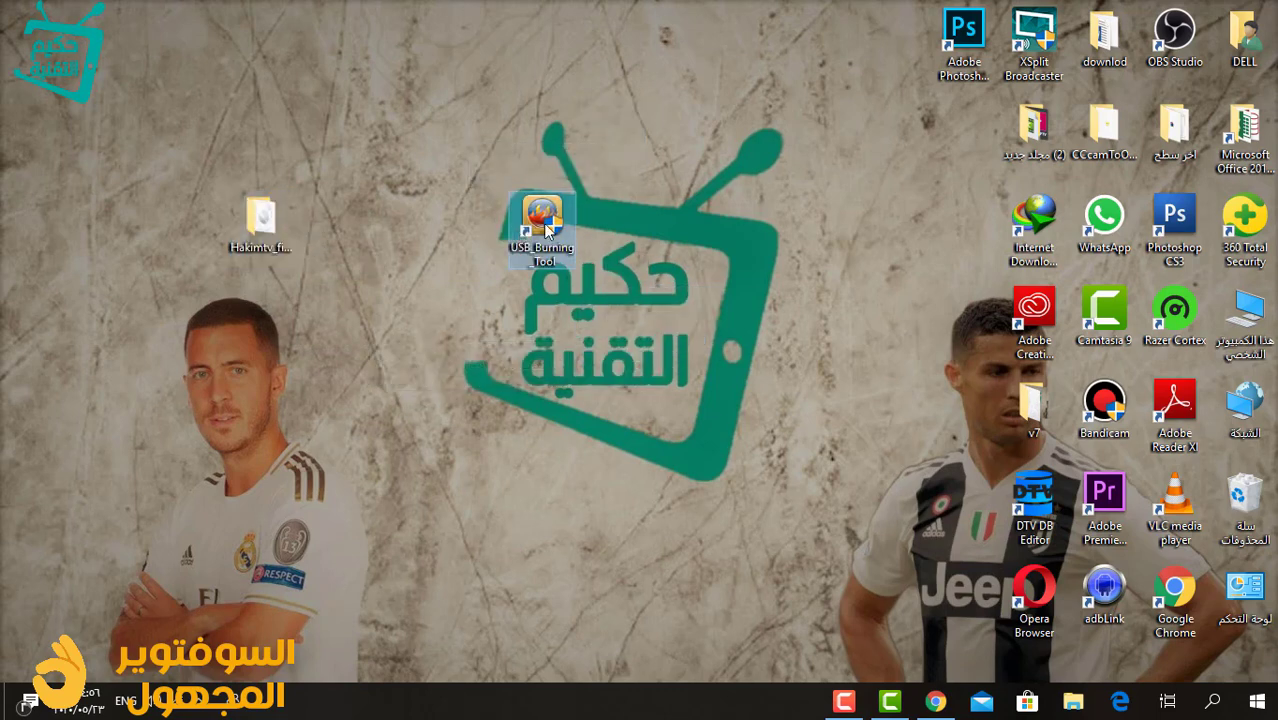
{"action": "double_click", "coordinate": [549, 222]}
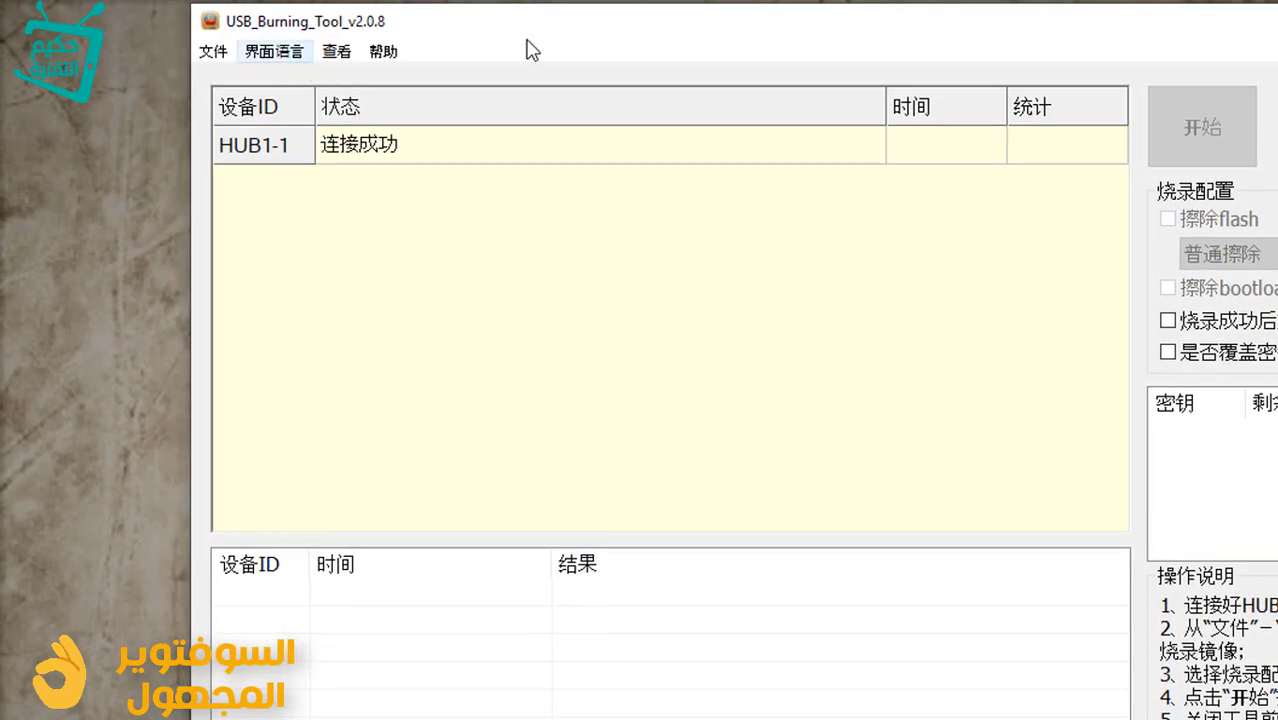
Choose English from the 界面语言 (Language) menu
{"action": "left_click", "coordinate": [294, 56]}
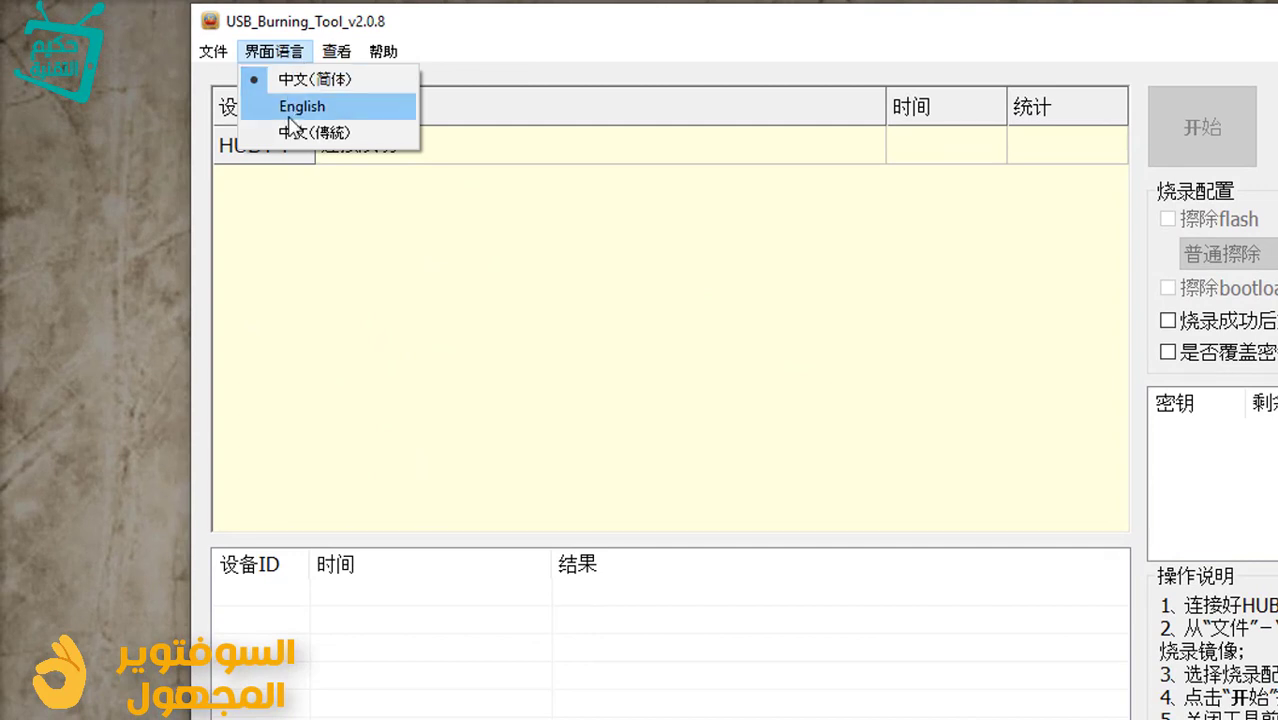
{"action": "left_click", "coordinate": [300, 106]}
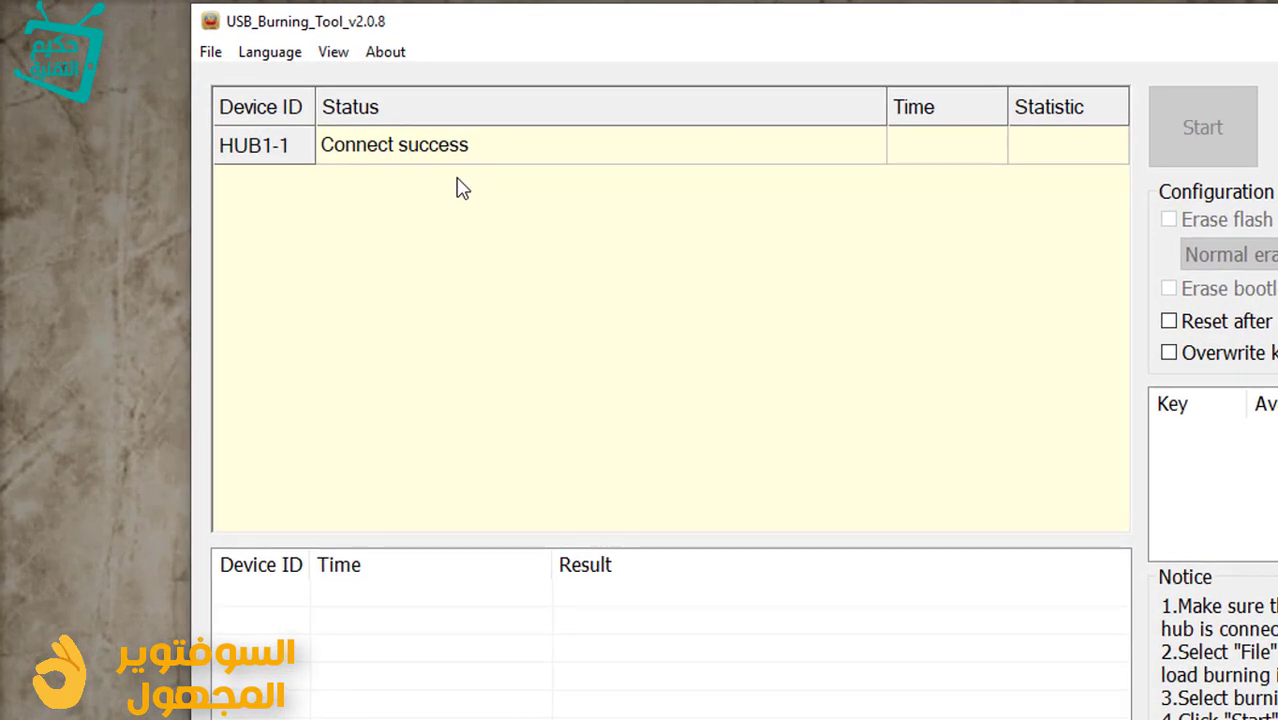
Import Desktop\Hakimtv_final\Hakimtv_final.img as the firmware image via File > Import image
{"action": "left_click", "coordinate": [212, 55]}
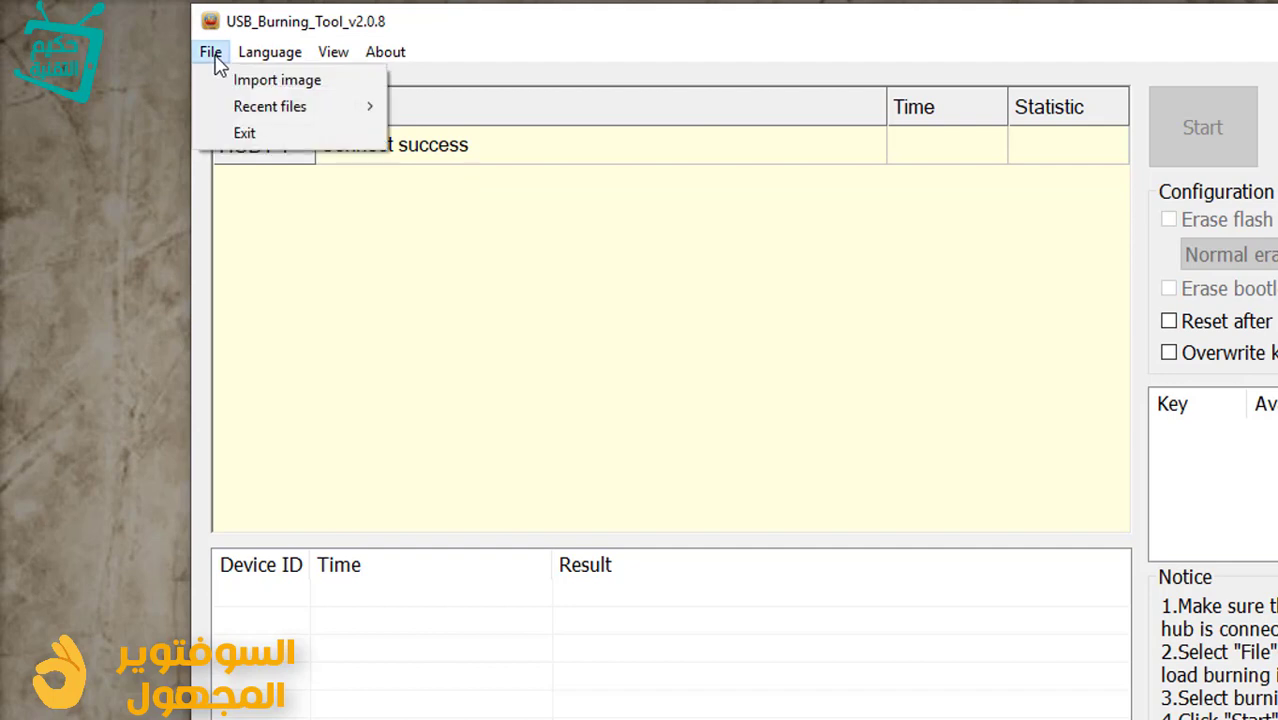
{"action": "left_click", "coordinate": [252, 80]}
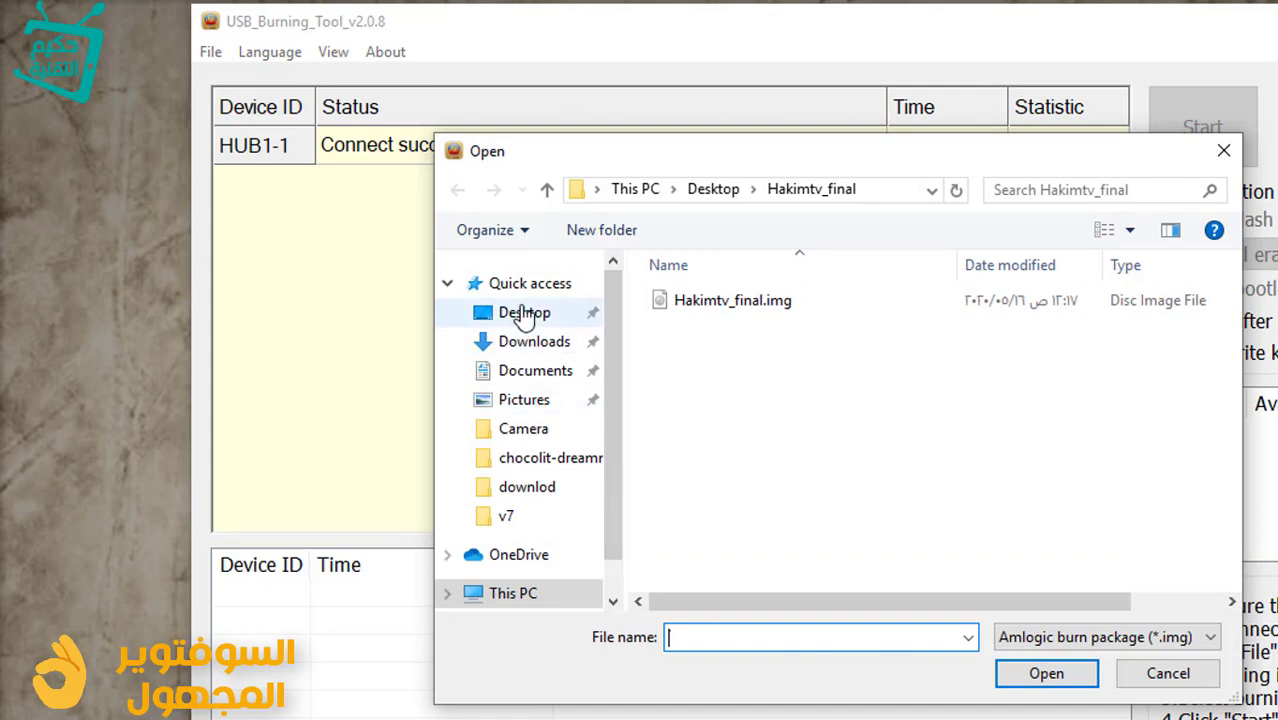
{"action": "left_click", "coordinate": [524, 314]}
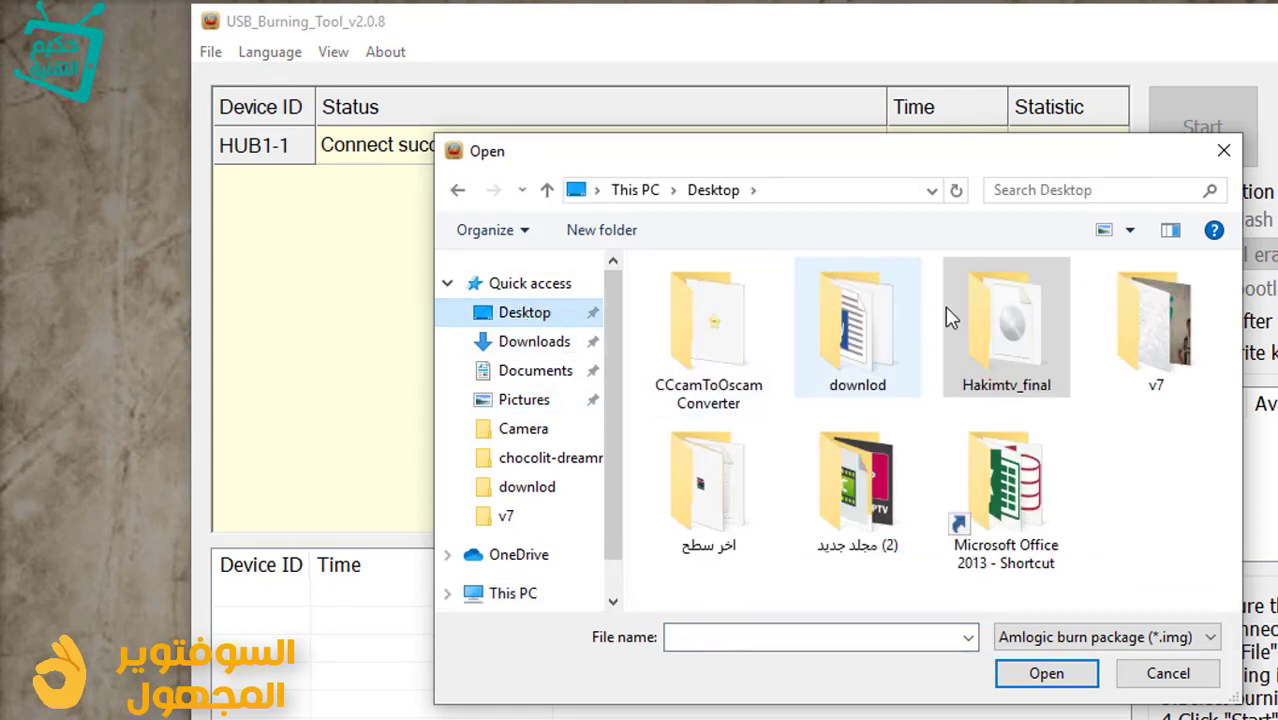
{"action": "double_click", "coordinate": [1012, 325]}
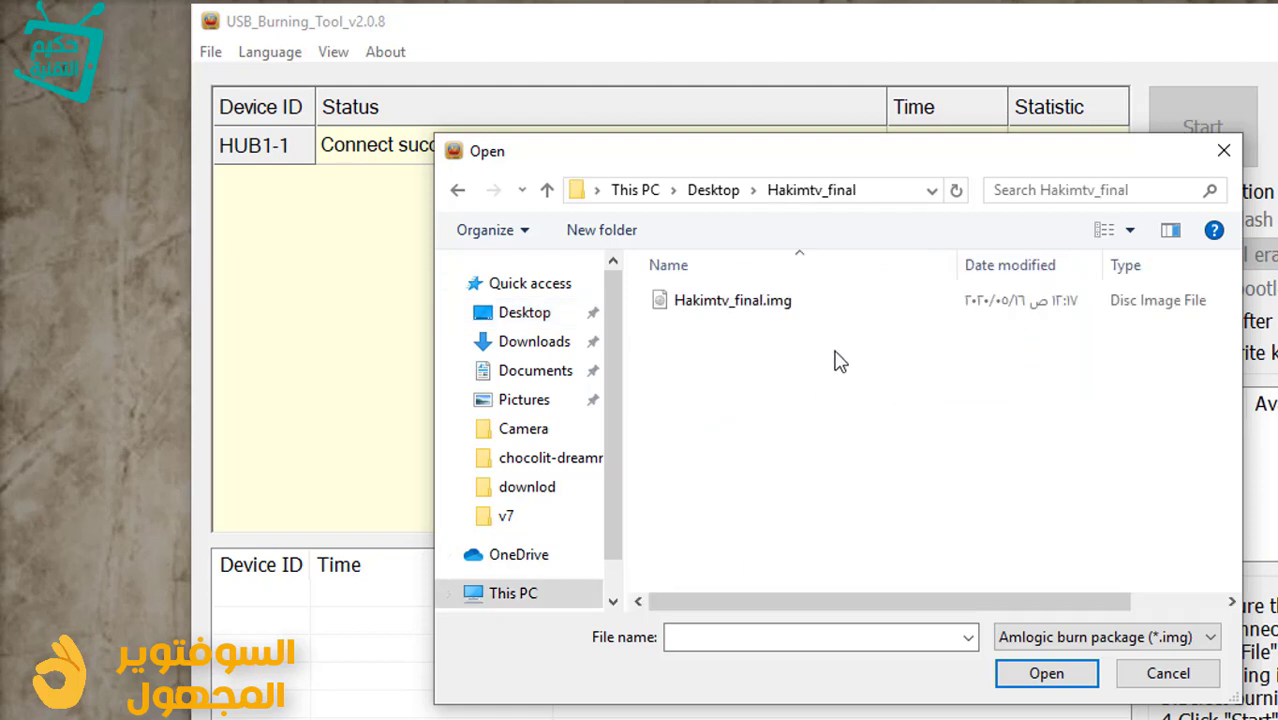
{"action": "left_click", "coordinate": [700, 316]}
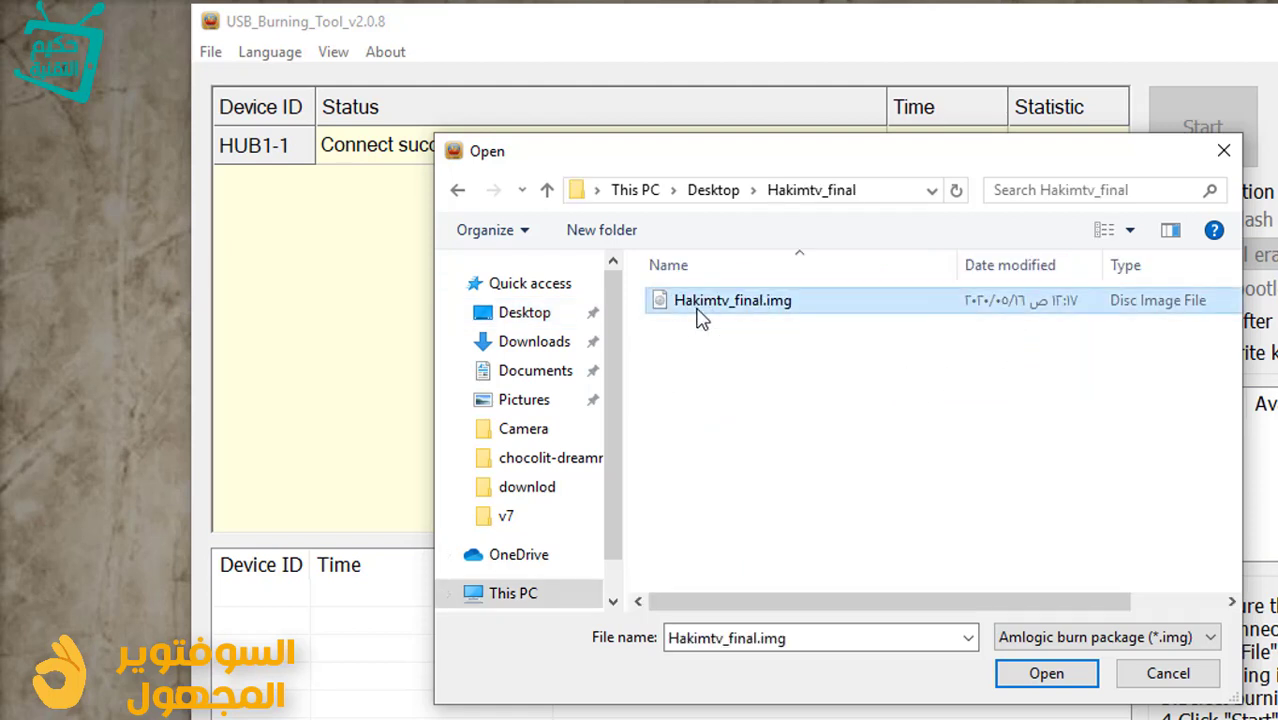
{"action": "left_click", "coordinate": [1046, 673]}
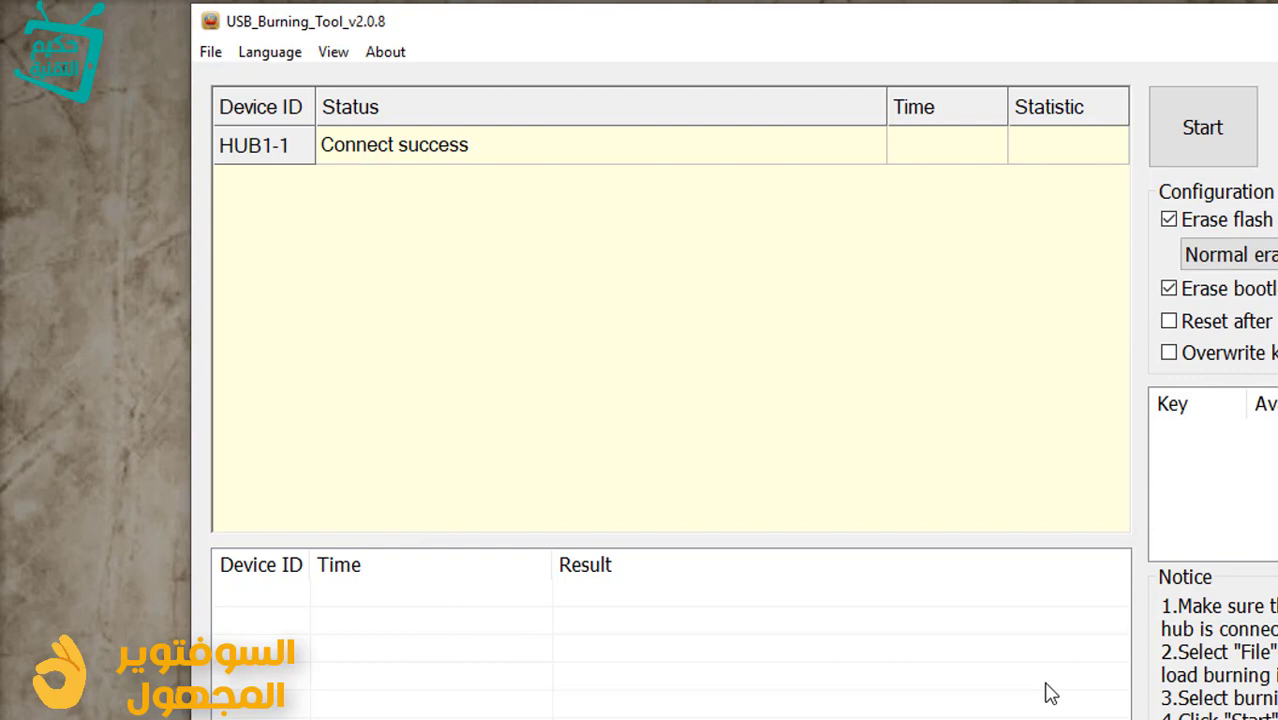
Burn the image to HUB1-1 until Burning successfully, then stop and close the tool
{"action": "left_click", "coordinate": [1202, 141]}
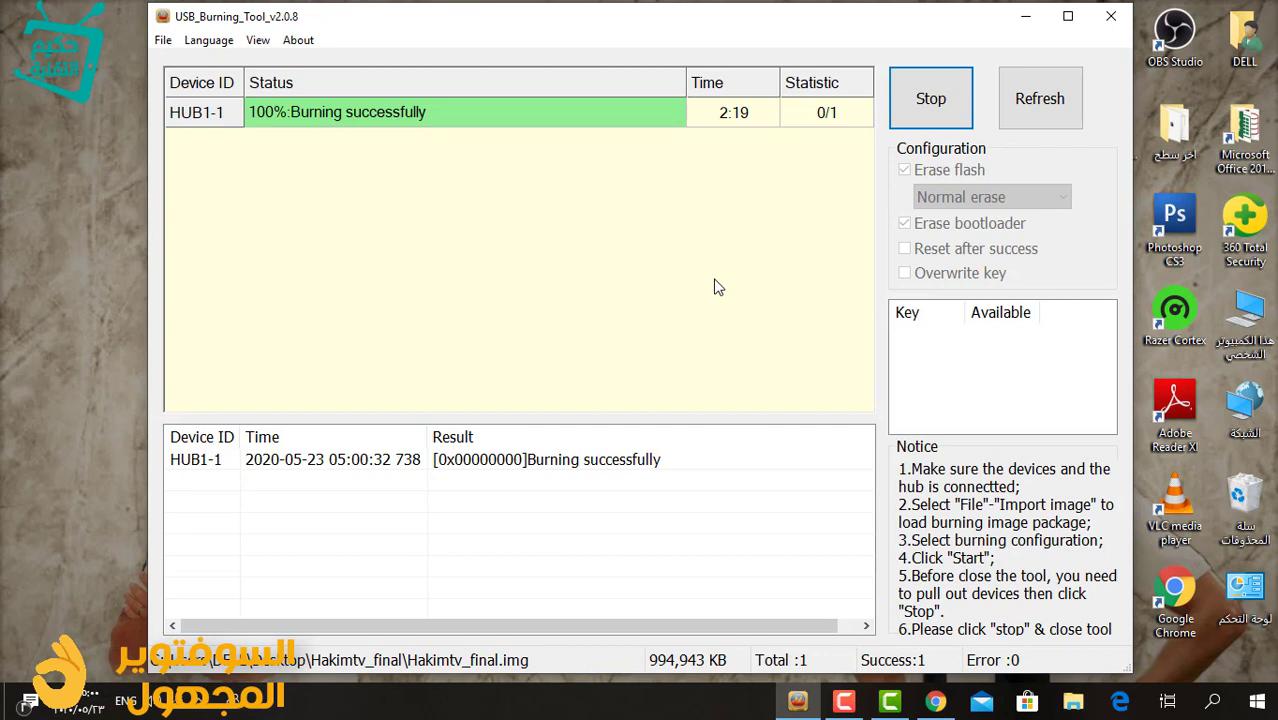
{"action": "left_click", "coordinate": [958, 101]}
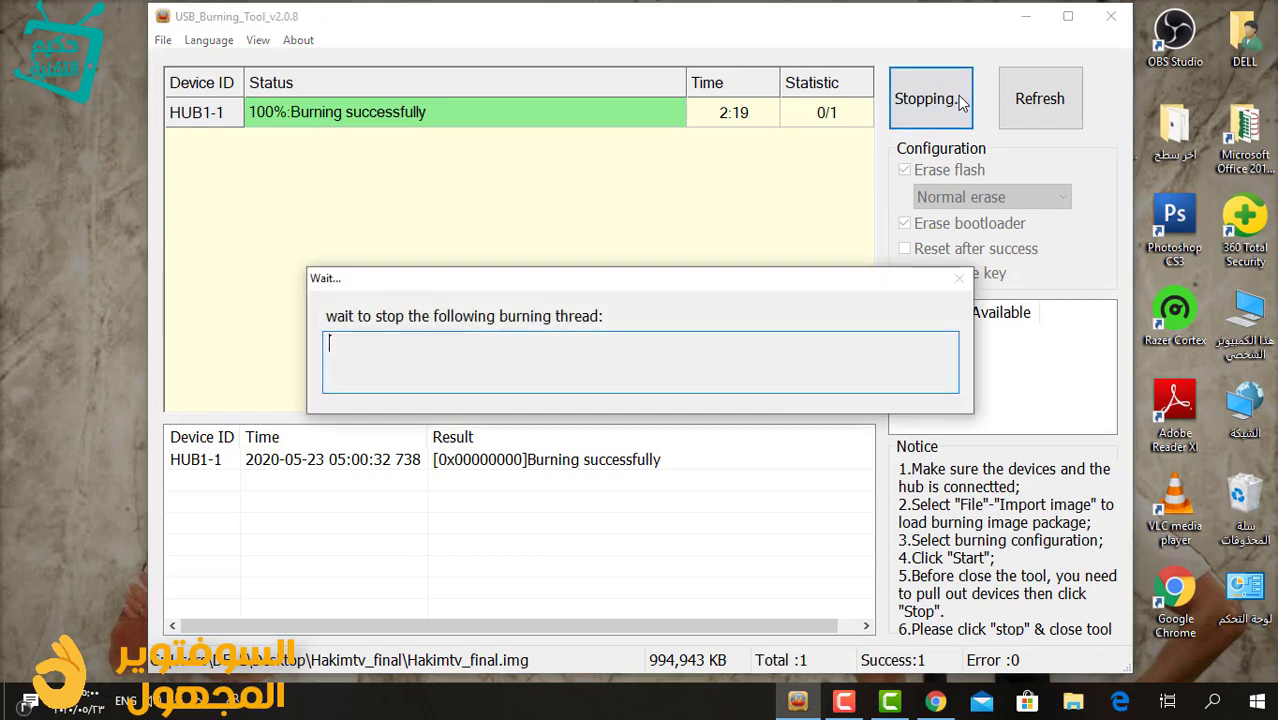
{"action": "left_click", "coordinate": [1111, 18]}
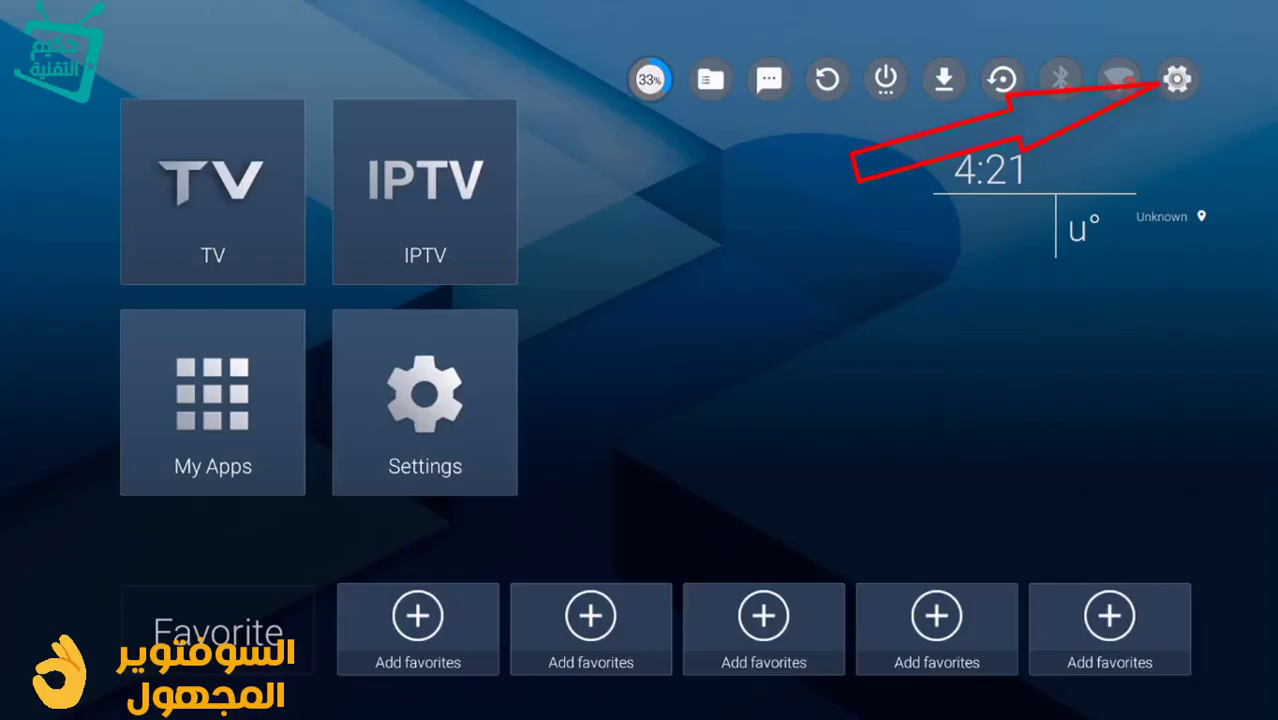
{"action": "key", "text": "Left"}
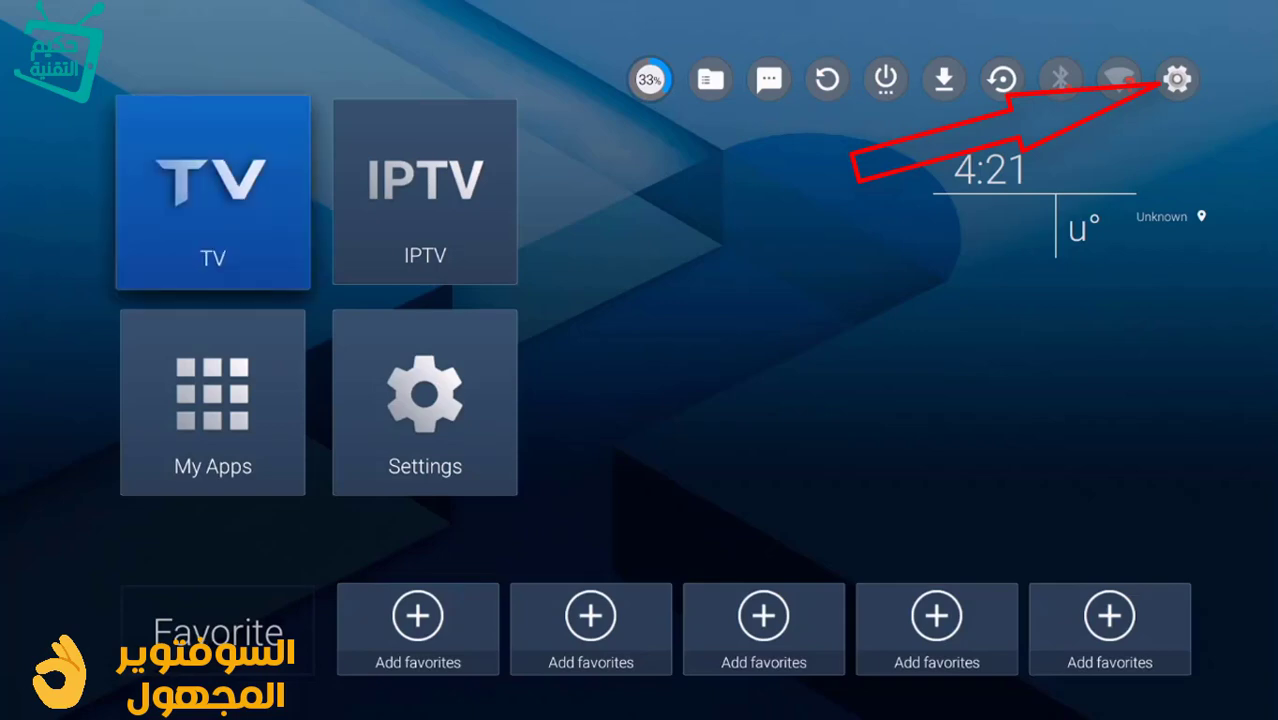
{"action": "key", "text": "Right"}
{"action": "key", "text": "Up"}
{"action": "key", "text": "Right"}
{"action": "key", "text": "Right"}
{"action": "key", "text": "Right"}
{"action": "key", "text": "Right"}
{"action": "key", "text": "Right"}
{"action": "key", "text": "Right"}
{"action": "key", "text": "Right"}
{"action": "key", "text": "Right"}
{"action": "key", "text": "Right"}
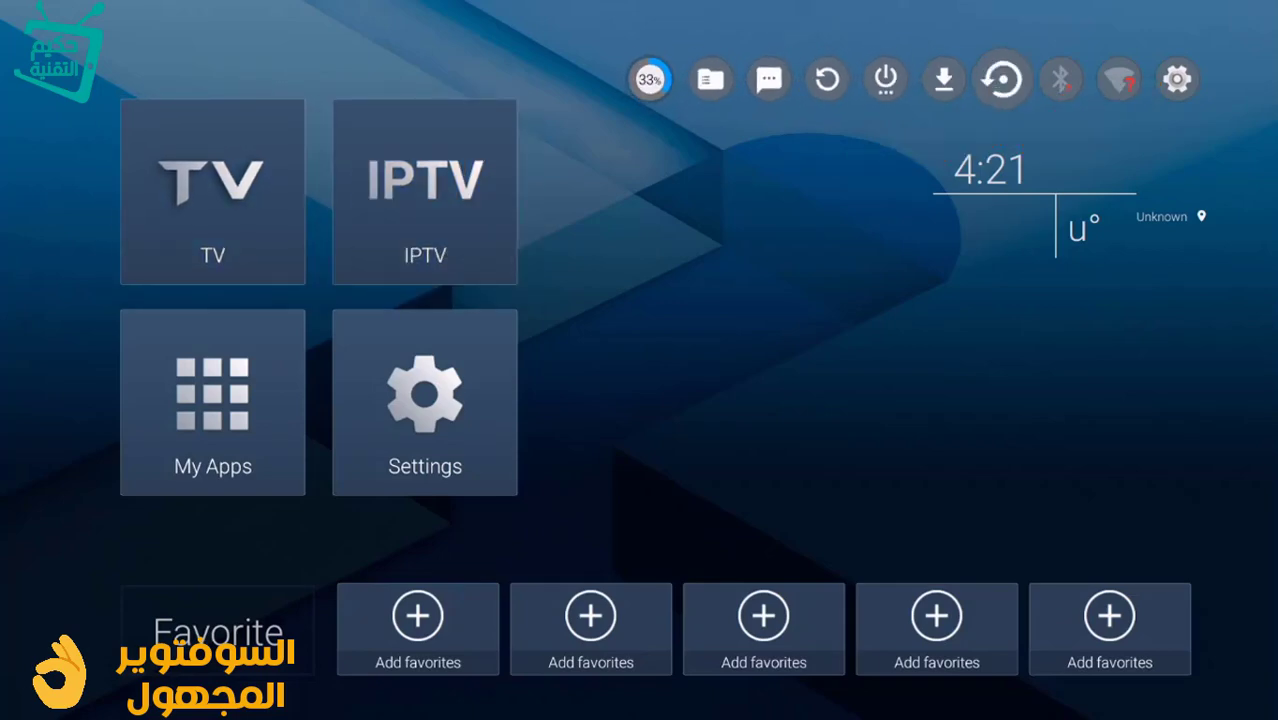
Select العربية (Arabic) in the settings Language list, then go back to the home screen
{"action": "key", "text": "Return"}
{"action": "key", "text": "Down"}
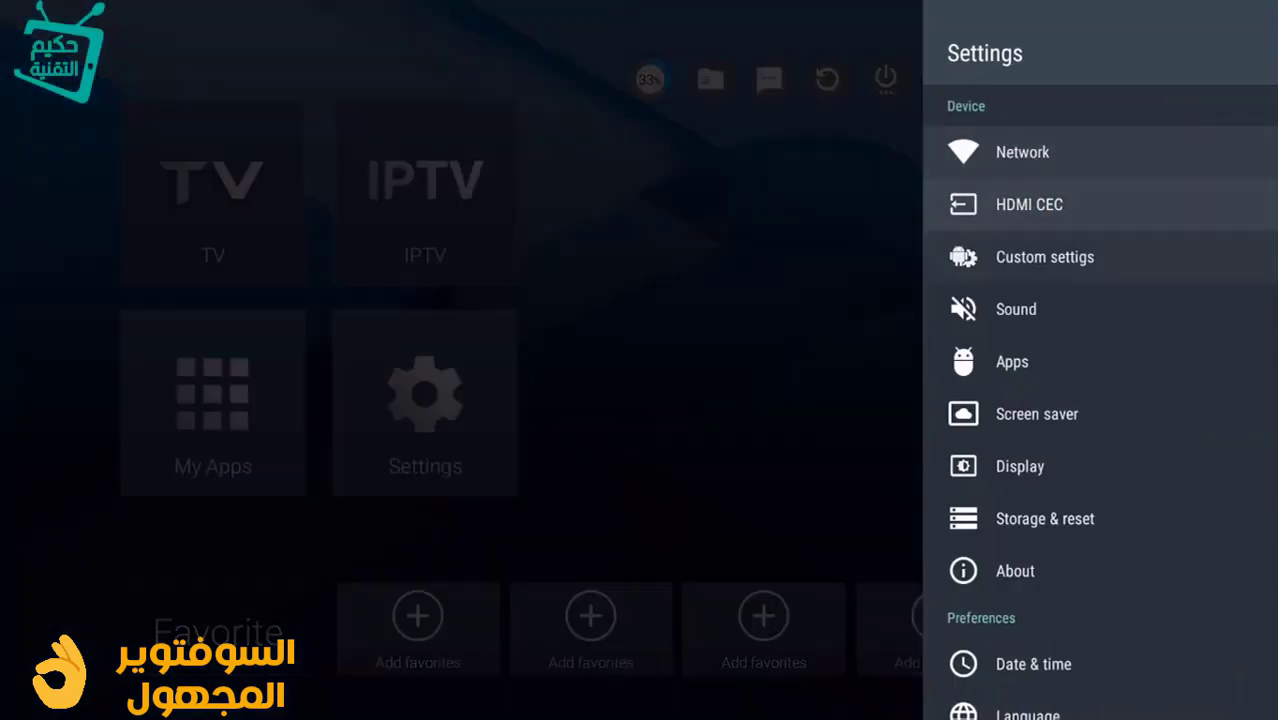
{"action": "key", "text": "Down"}
{"action": "key", "text": "Down"}
{"action": "key", "text": "Down"}
{"action": "key", "text": "Down"}
{"action": "key", "text": "Down"}
{"action": "key", "text": "Down"}
{"action": "key", "text": "Down"}
{"action": "key", "text": "Down"}
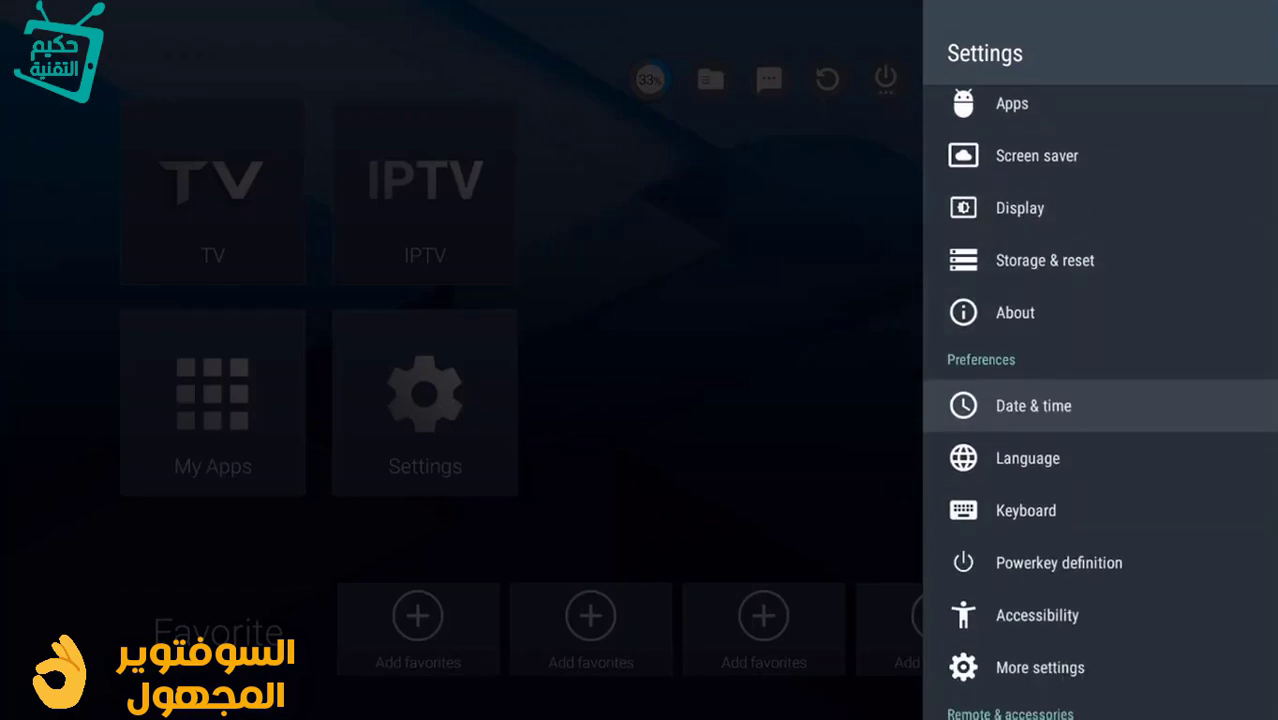
{"action": "key", "text": "Down"}
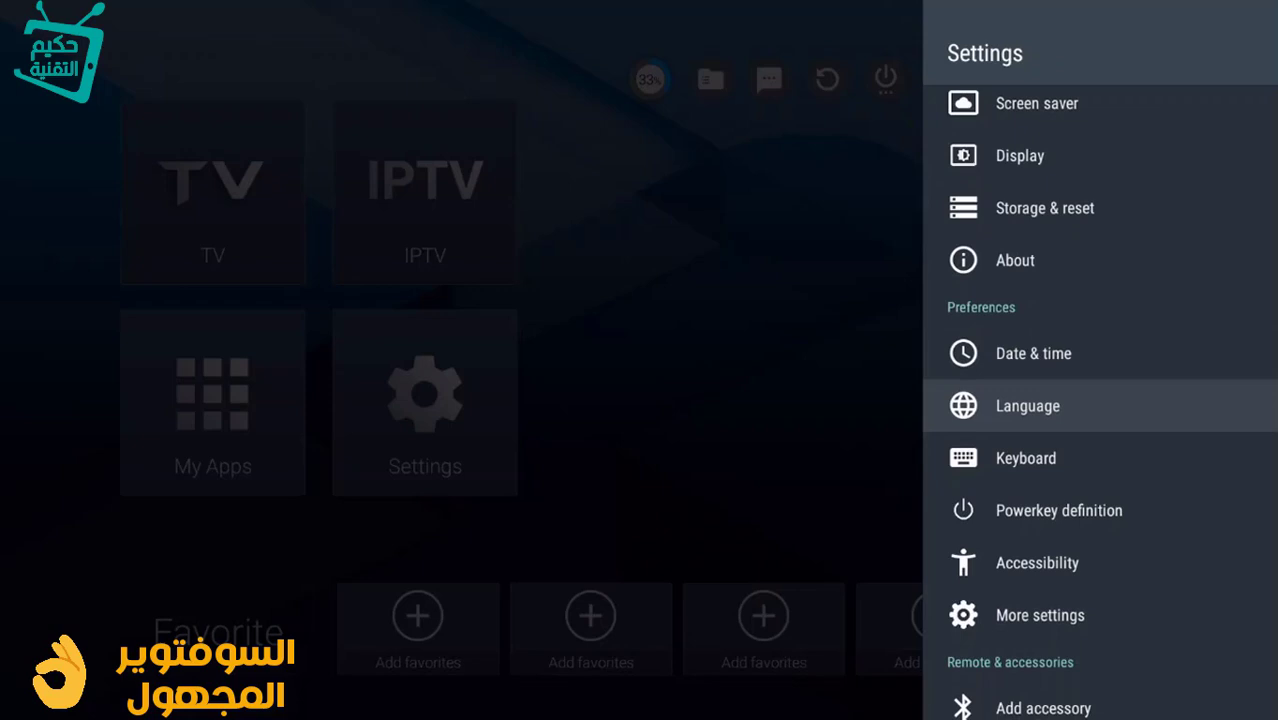
{"action": "key", "text": "Return"}
{"action": "key", "text": "Down"}
{"action": "key", "text": "Down"}
{"action": "key", "text": "Down"}
{"action": "key", "text": "Down"}
{"action": "key", "text": "Down"}
{"action": "key", "text": "Down"}
{"action": "key", "text": "Down"}
{"action": "key", "text": "Down"}
{"action": "key", "text": "Down"}
{"action": "key", "text": "Down"}
{"action": "key", "text": "Down"}
{"action": "key", "text": "Down"}
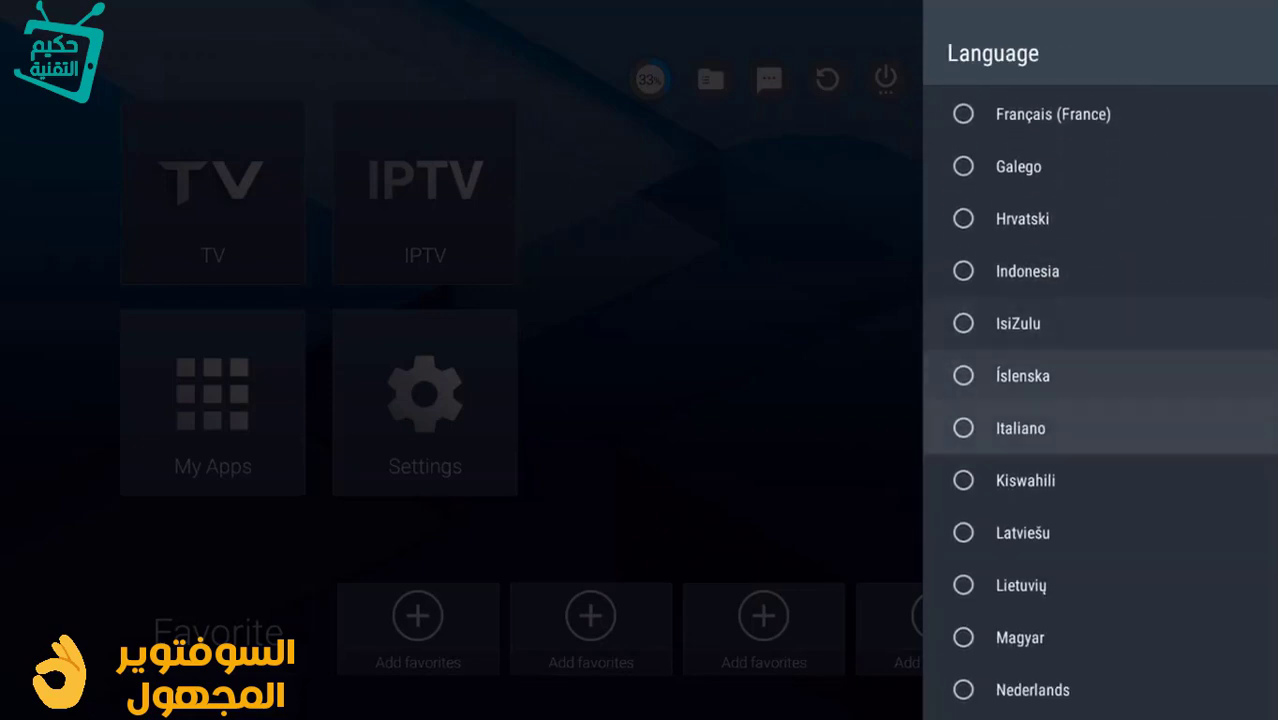
{"action": "key", "text": "Down"}
{"action": "key", "text": "Down"}
{"action": "key", "text": "Down"}
{"action": "key", "text": "Down"}
{"action": "key", "text": "Down"}
{"action": "key", "text": "Down"}
{"action": "key", "text": "Down"}
{"action": "key", "text": "Down"}
{"action": "key", "text": "Down"}
{"action": "key", "text": "Down"}
{"action": "key", "text": "Down"}
{"action": "key", "text": "Down"}
{"action": "key", "text": "Down"}
{"action": "key", "text": "Down"}
{"action": "key", "text": "Down"}
{"action": "key", "text": "Down"}
{"action": "key", "text": "Down"}
{"action": "key", "text": "Down"}
{"action": "key", "text": "Down"}
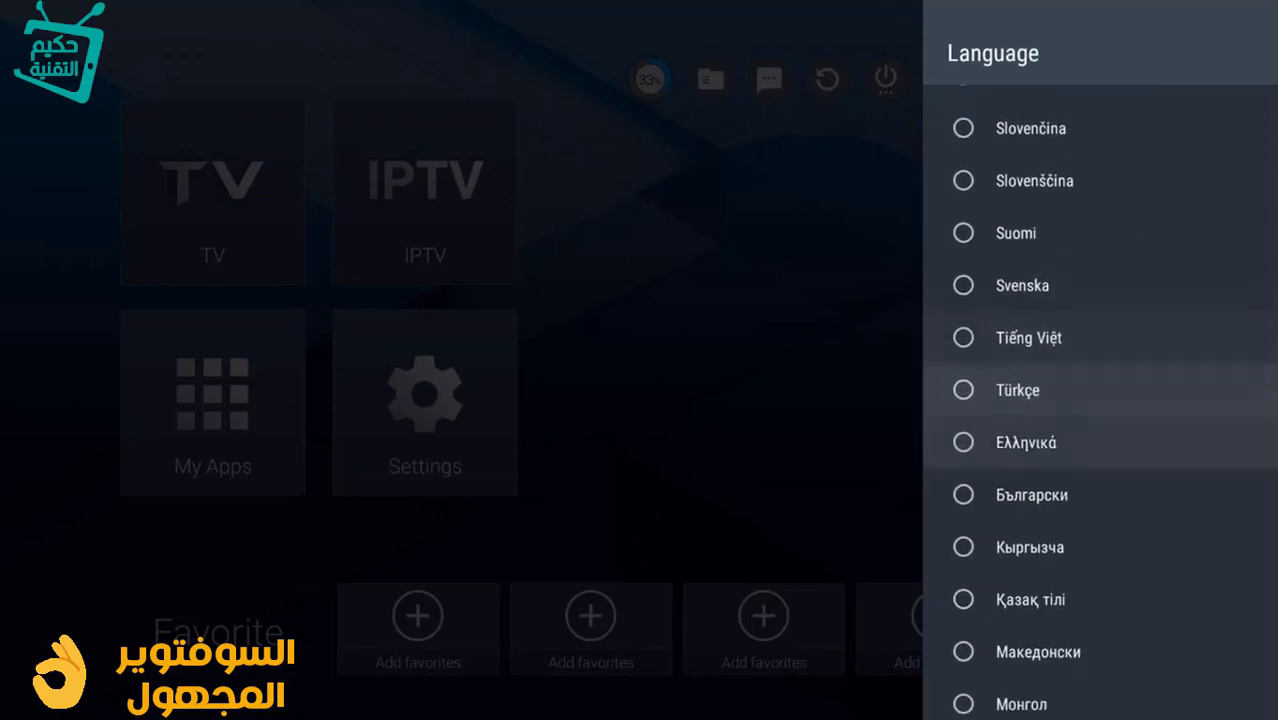
{"action": "key", "text": "Down"}
{"action": "key", "text": "Down"}
{"action": "key", "text": "Down"}
{"action": "key", "text": "Down"}
{"action": "key", "text": "Down"}
{"action": "key", "text": "Down"}
{"action": "key", "text": "Down"}
{"action": "key", "text": "Down"}
{"action": "key", "text": "Down"}
{"action": "key", "text": "Down"}
{"action": "key", "text": "Down"}
{"action": "key", "text": "Down"}
{"action": "key", "text": "Down"}
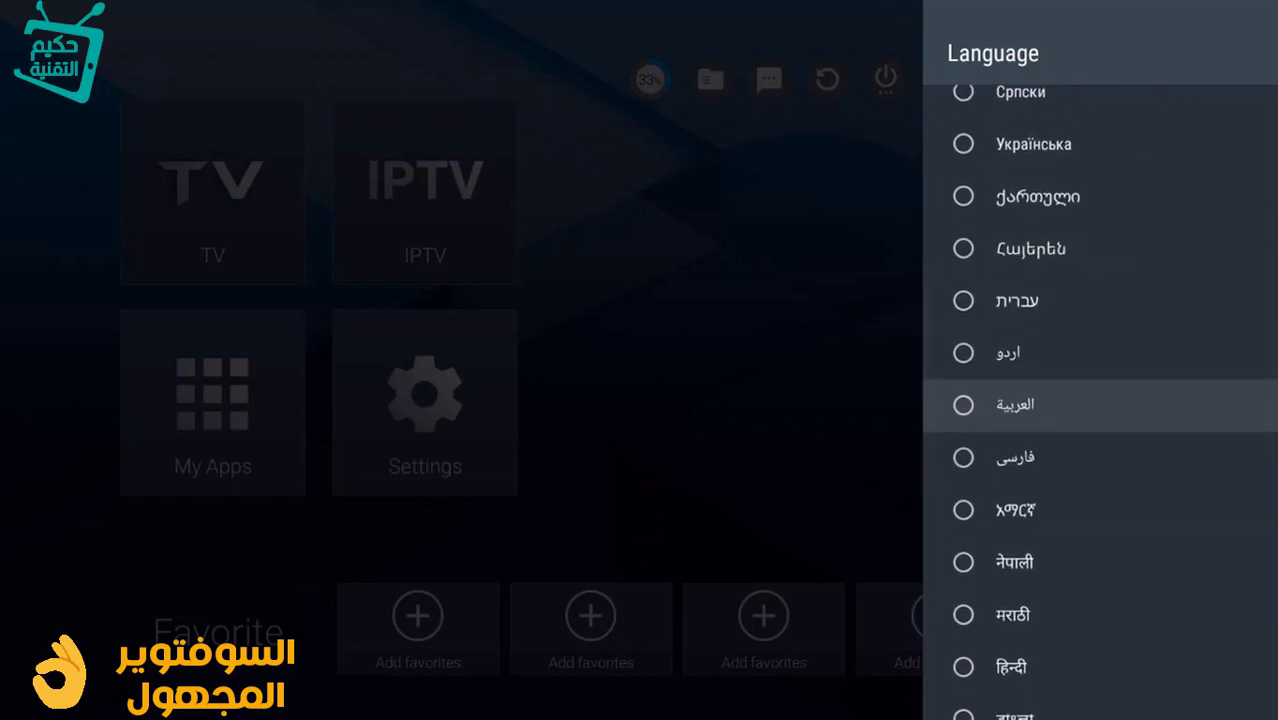
{"action": "key", "text": "Return"}
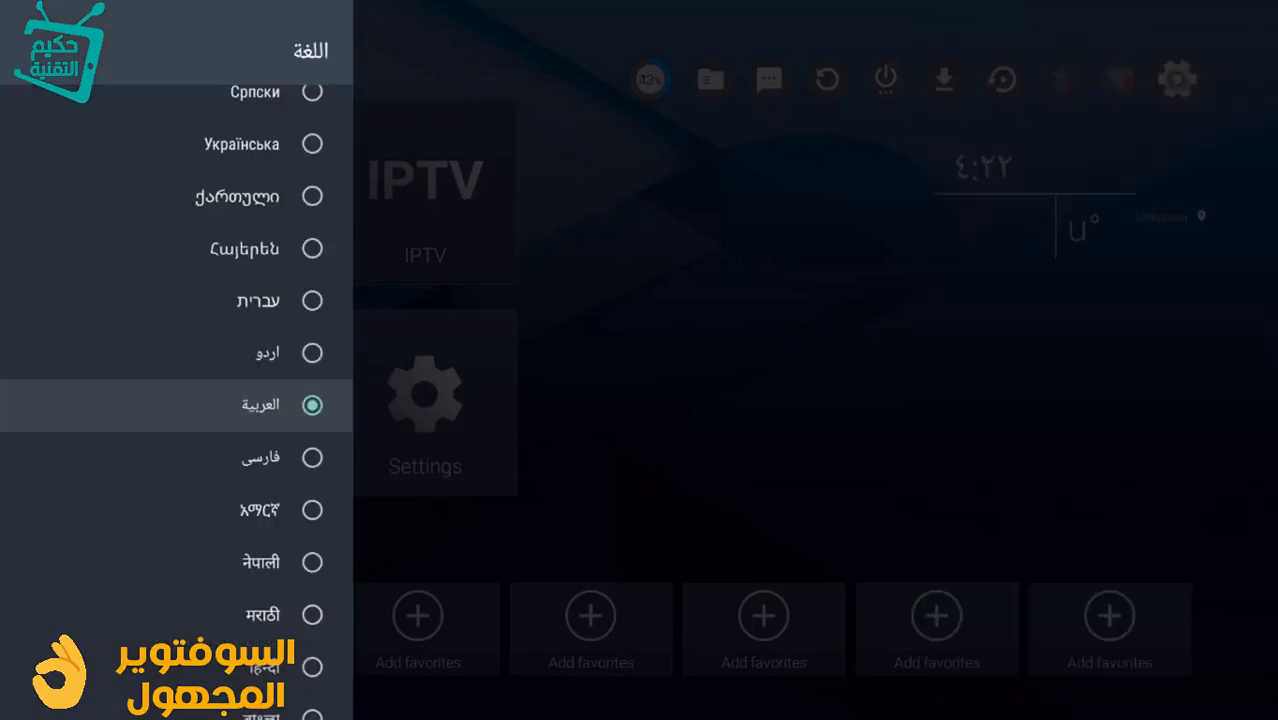
{"action": "key", "text": "Escape"}
{"action": "key", "text": "Escape"}
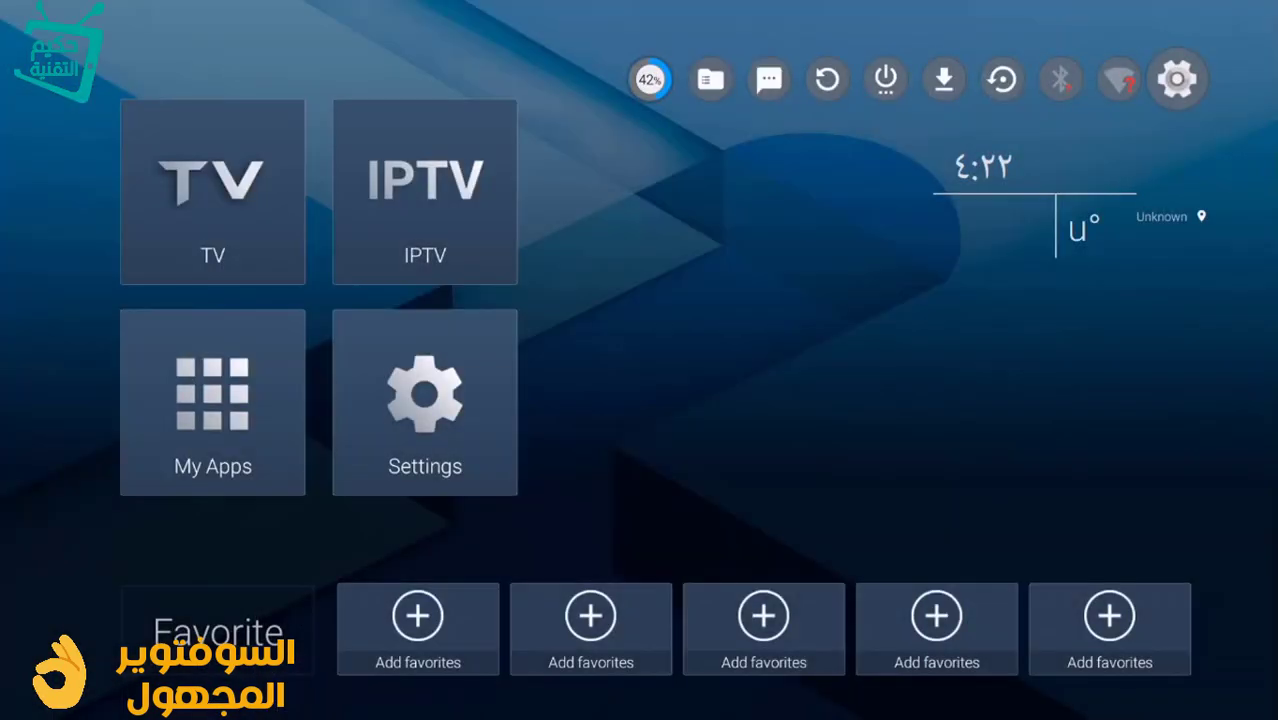
Change Powerkey definition from sleep now to shutdown, then exit settings
{"action": "key", "text": "Left"}
{"action": "key", "text": "Left"}
{"action": "key", "text": "Left"}
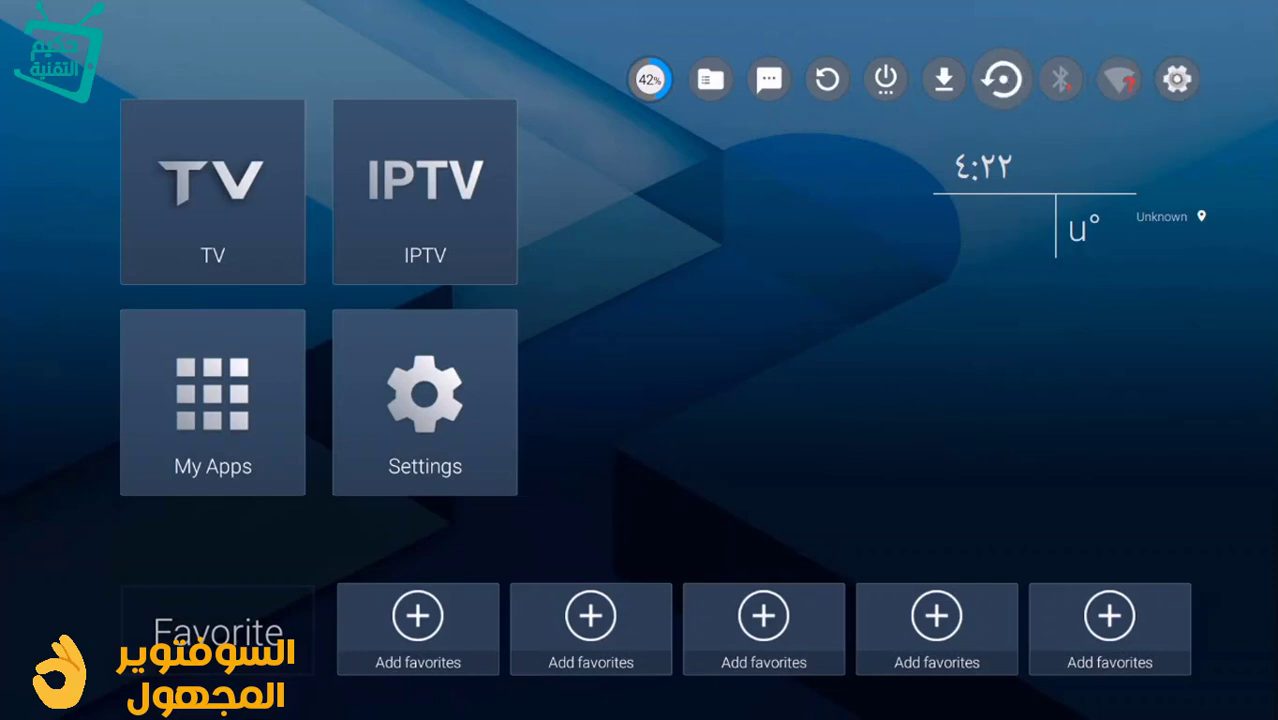
{"action": "key", "text": "Right"}
{"action": "key", "text": "Right"}
{"action": "key", "text": "Right"}
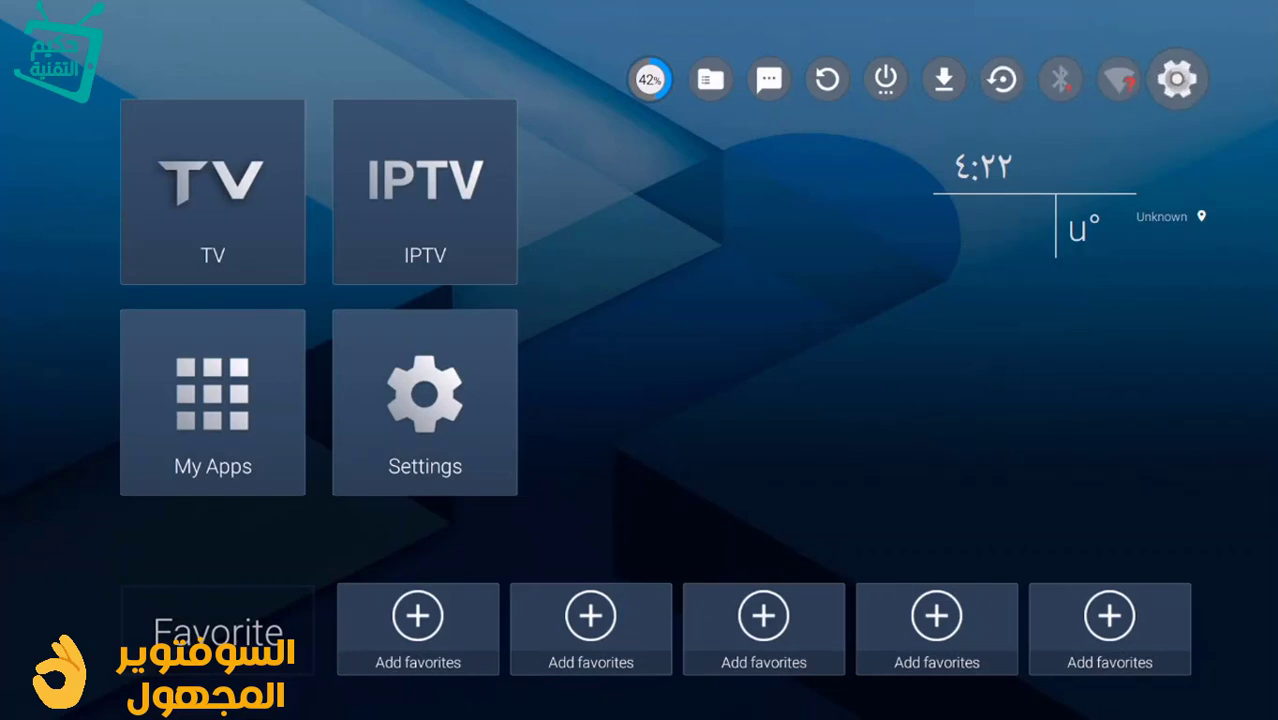
{"action": "key", "text": "Return"}
{"action": "key", "text": "Down"}
{"action": "key", "text": "Down"}
{"action": "key", "text": "Down"}
{"action": "key", "text": "Down"}
{"action": "key", "text": "Down"}
{"action": "key", "text": "Down"}
{"action": "key", "text": "Down"}
{"action": "key", "text": "Down"}
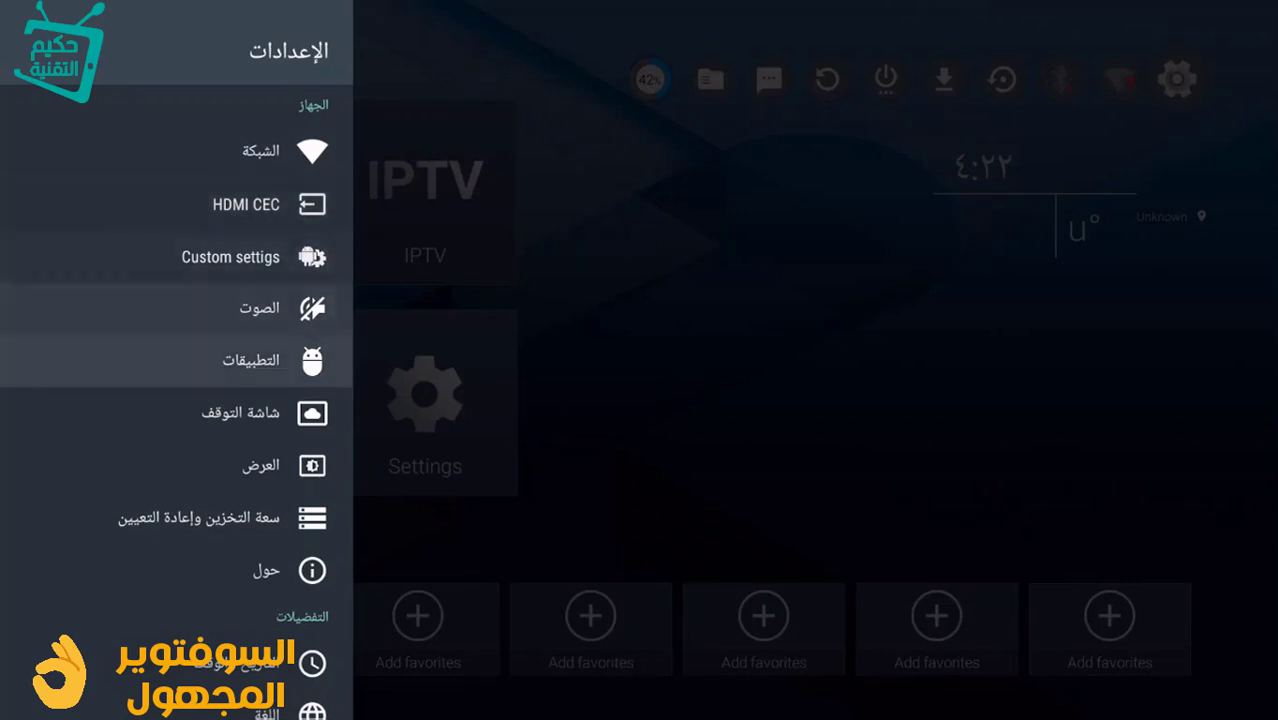
{"action": "key", "text": "Down"}
{"action": "key", "text": "Down"}
{"action": "key", "text": "Down"}
{"action": "key", "text": "Down"}
{"action": "key", "text": "Down"}
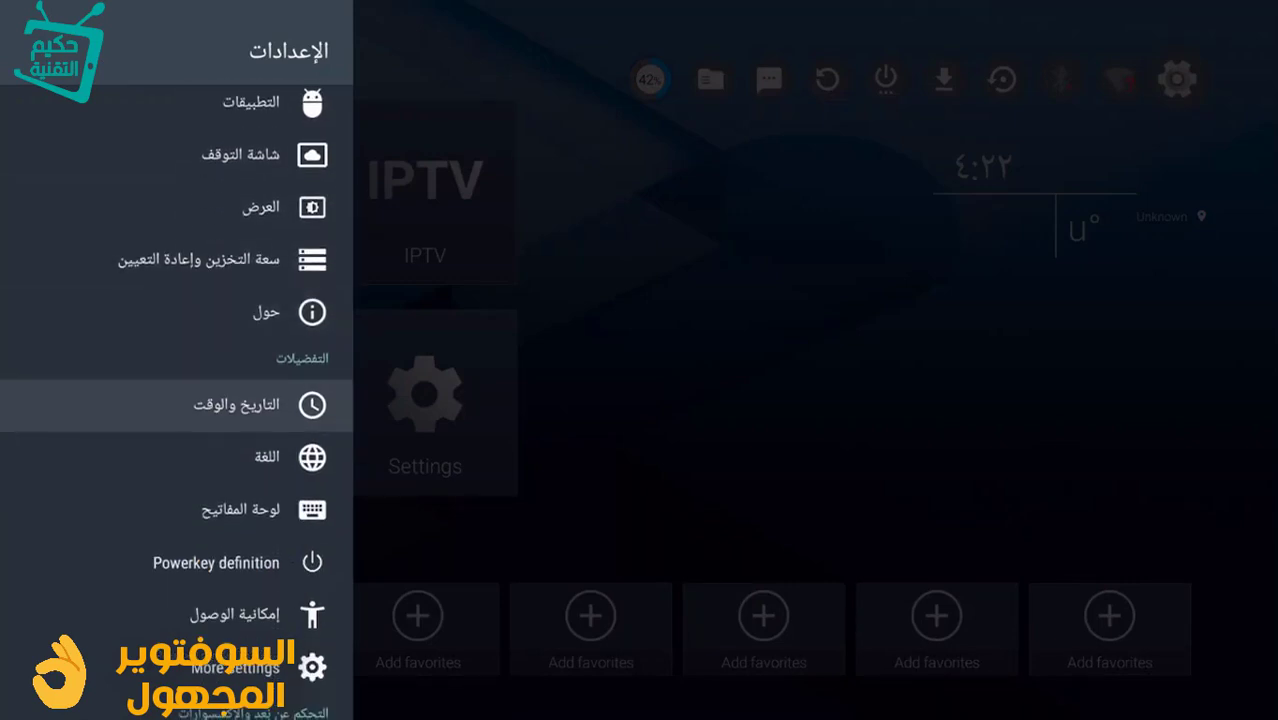
{"action": "key", "text": "Up"}
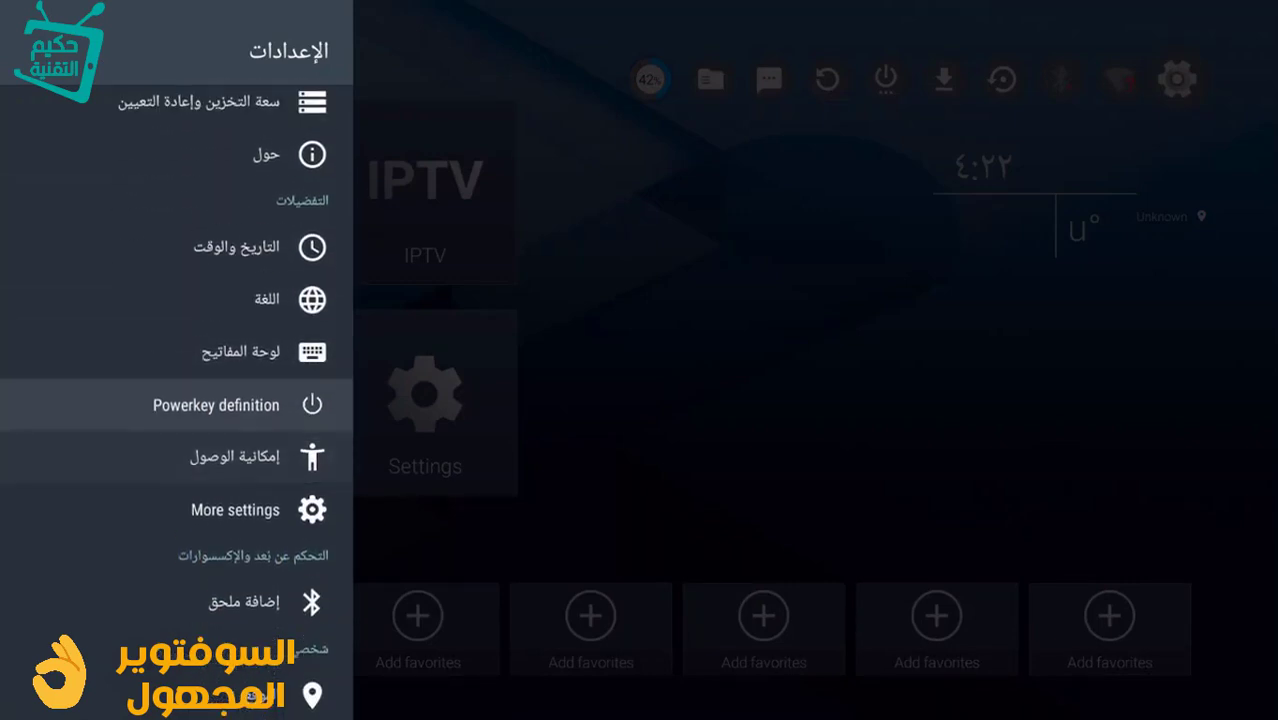
{"action": "key", "text": "Return"}
{"action": "key", "text": "Down"}
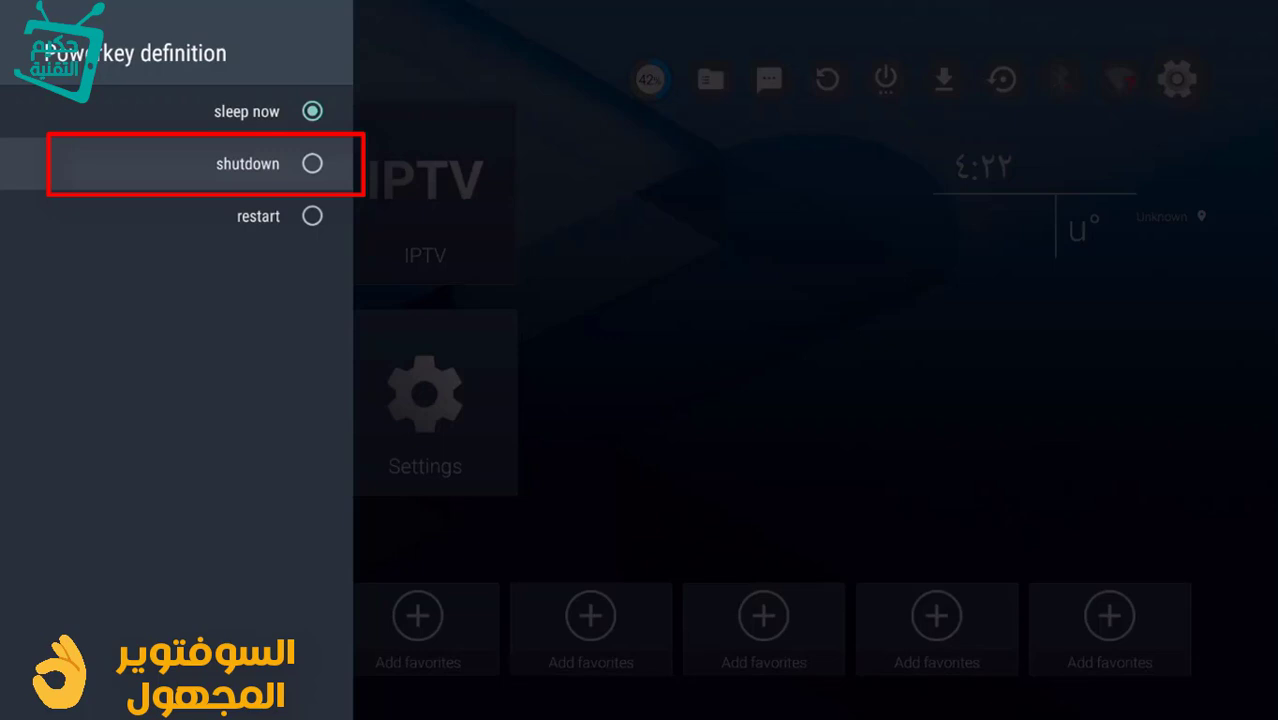
{"action": "key", "text": "Return"}
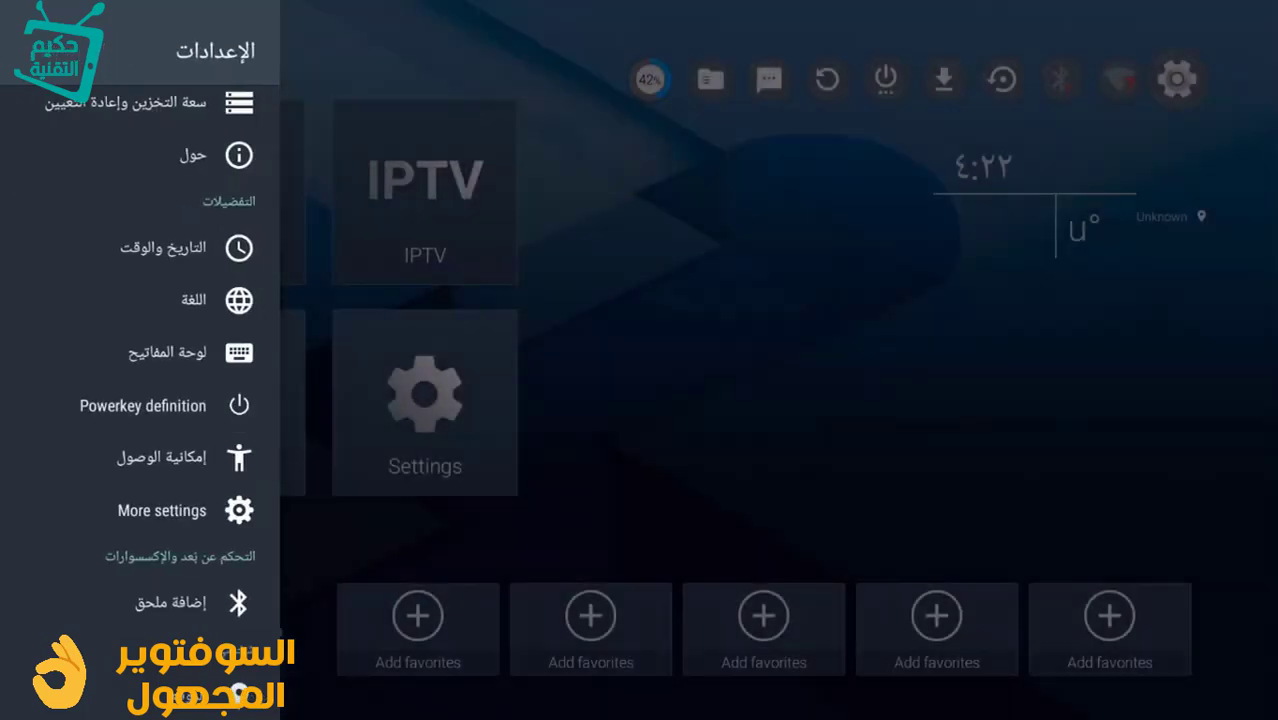
{"action": "key", "text": "Escape"}
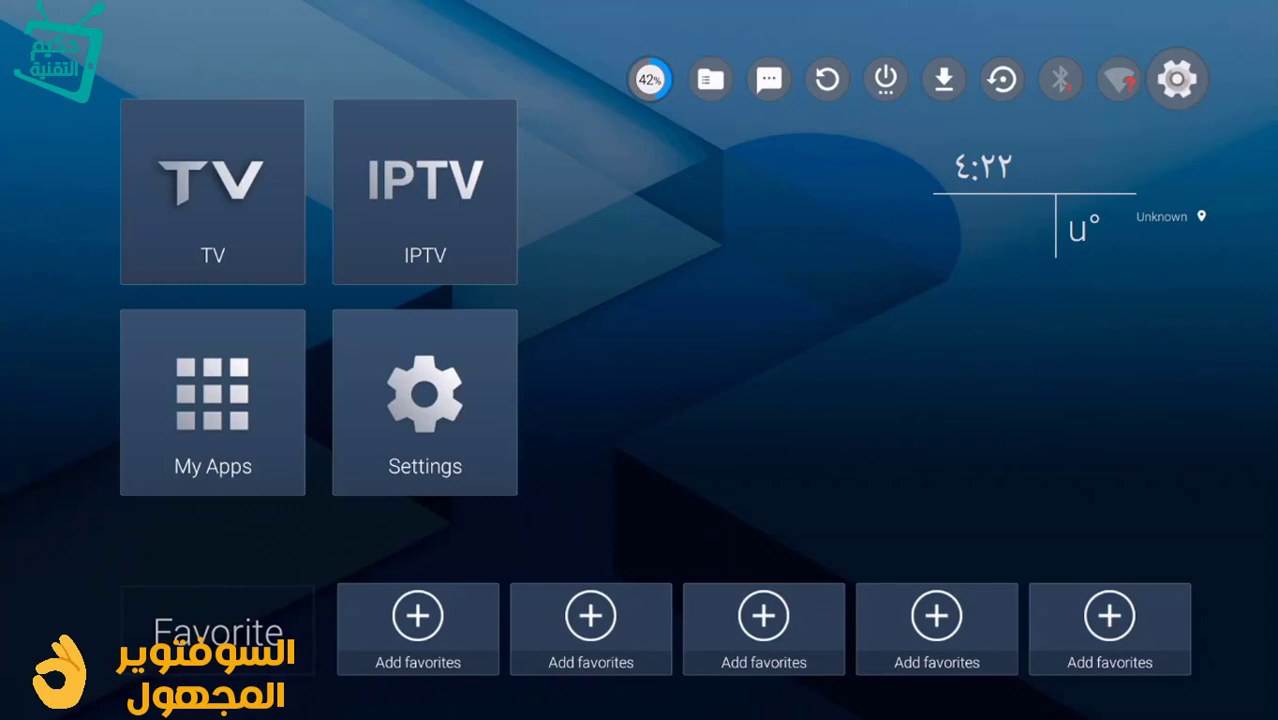
Run the 42% memory booster on the top bar to free memory
{"action": "key", "text": "Left"}
{"action": "key", "text": "Left"}
{"action": "key", "text": "Left"}
{"action": "key", "text": "Left"}
{"action": "key", "text": "Left"}
{"action": "key", "text": "Left"}
{"action": "key", "text": "Left"}
{"action": "key", "text": "Left"}
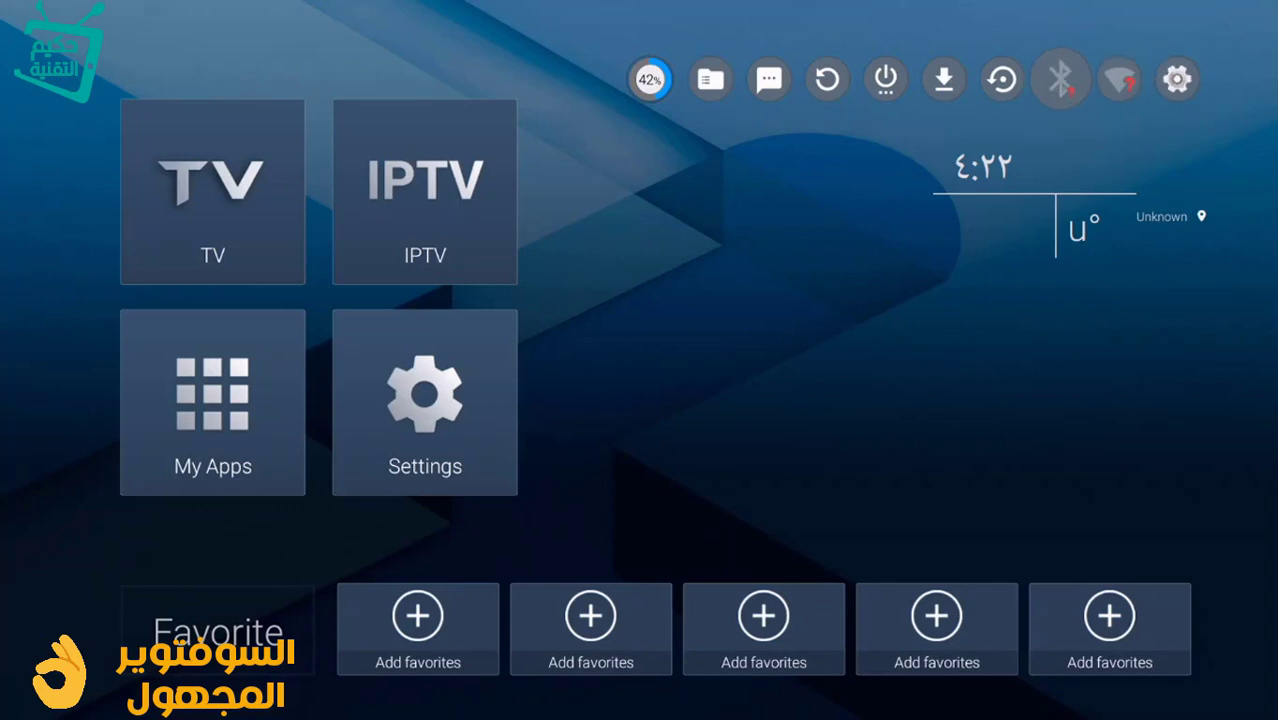
{"action": "key", "text": "Down"}
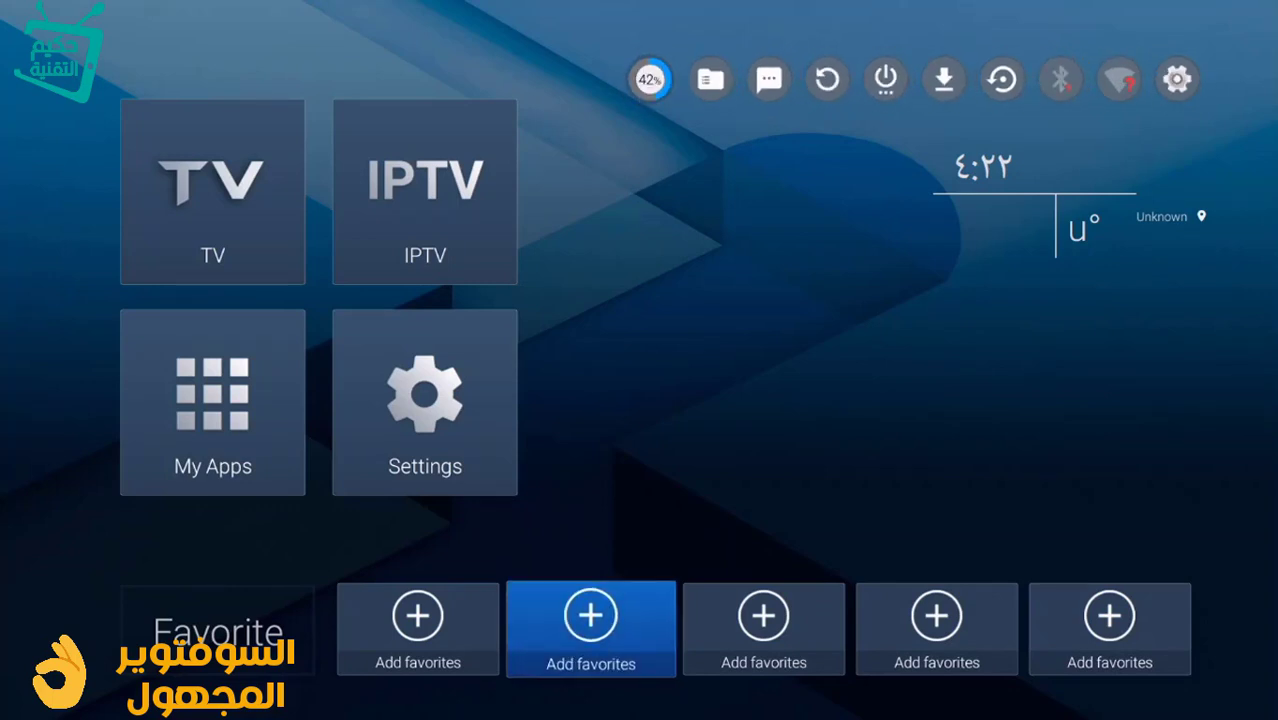
{"action": "key", "text": "Up"}
{"action": "key", "text": "Up"}
{"action": "key", "text": "Up"}
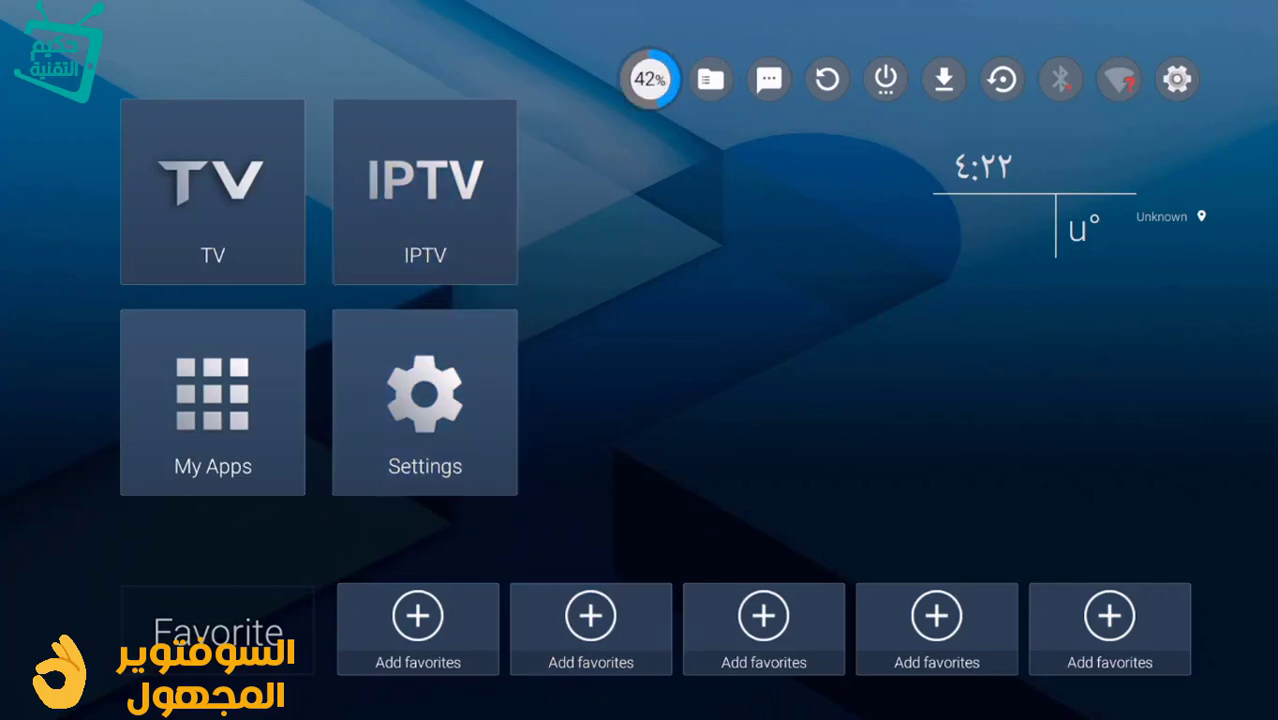
{"action": "key", "text": "Return"}
Open and close FileBrowser, then the Notifications panel
{"action": "key", "text": "Right"}
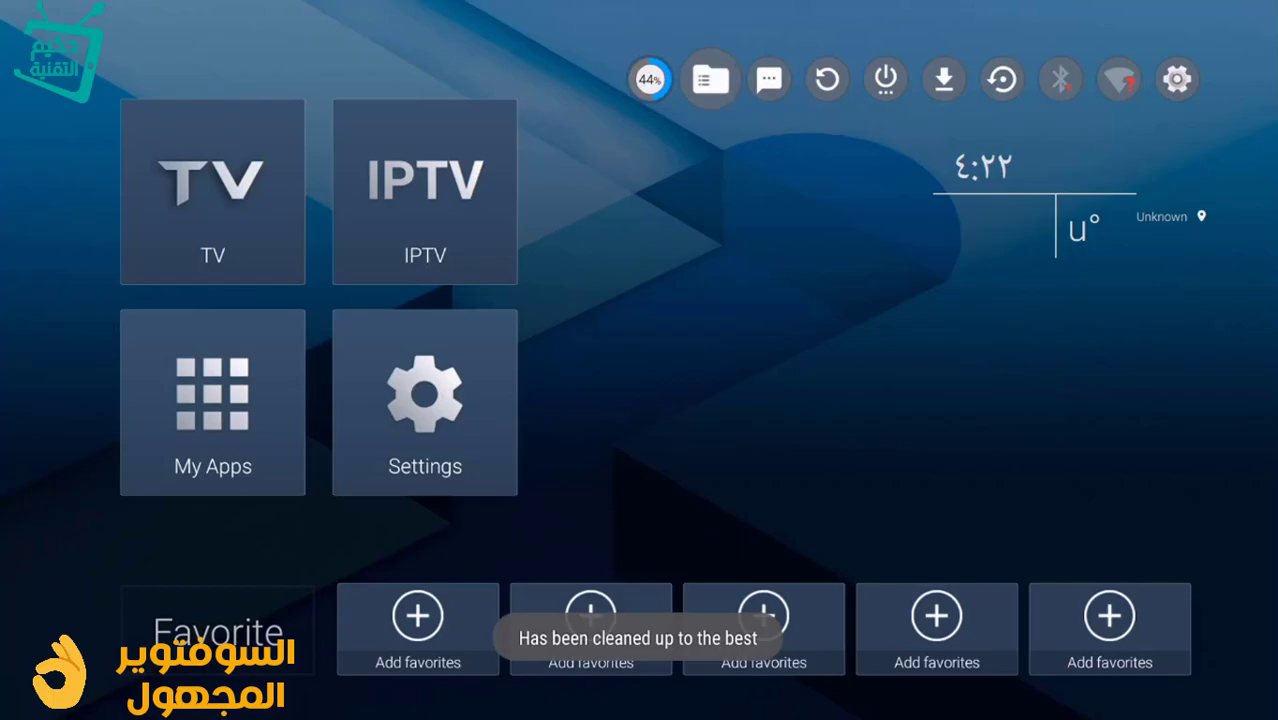
{"action": "key", "text": "Return"}
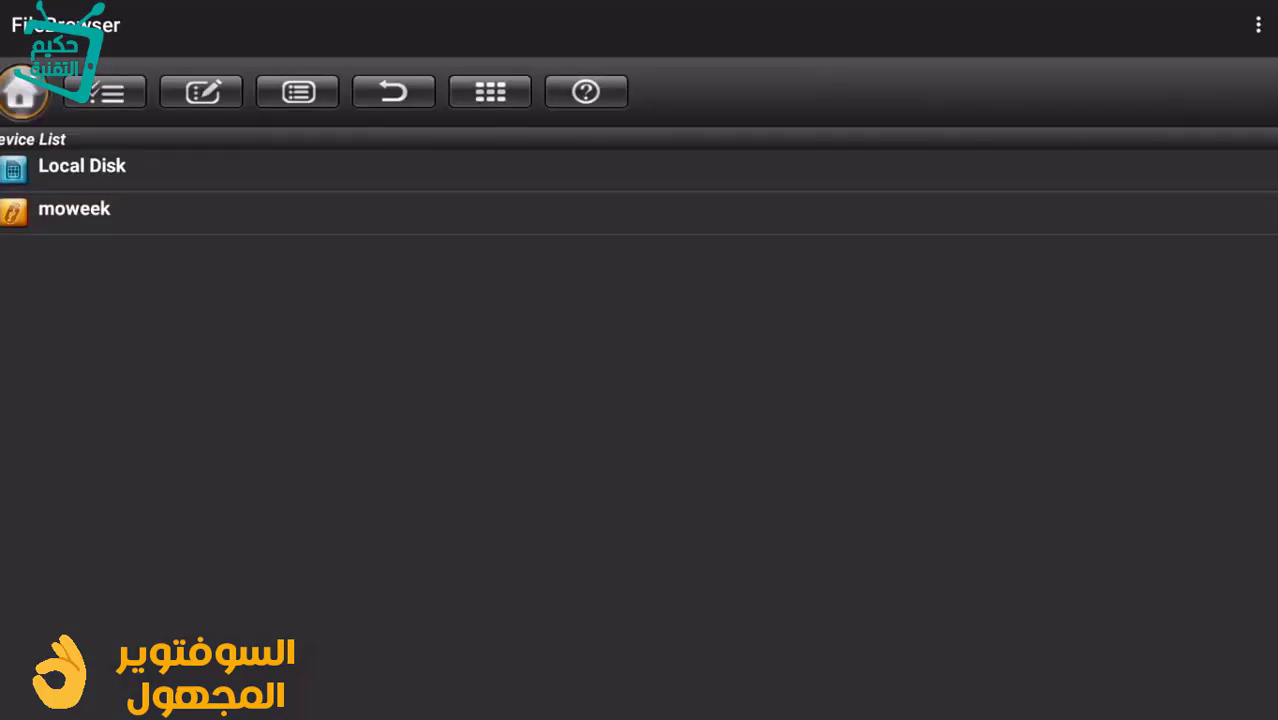
{"action": "key", "text": "Escape"}
{"action": "key", "text": "Right"}
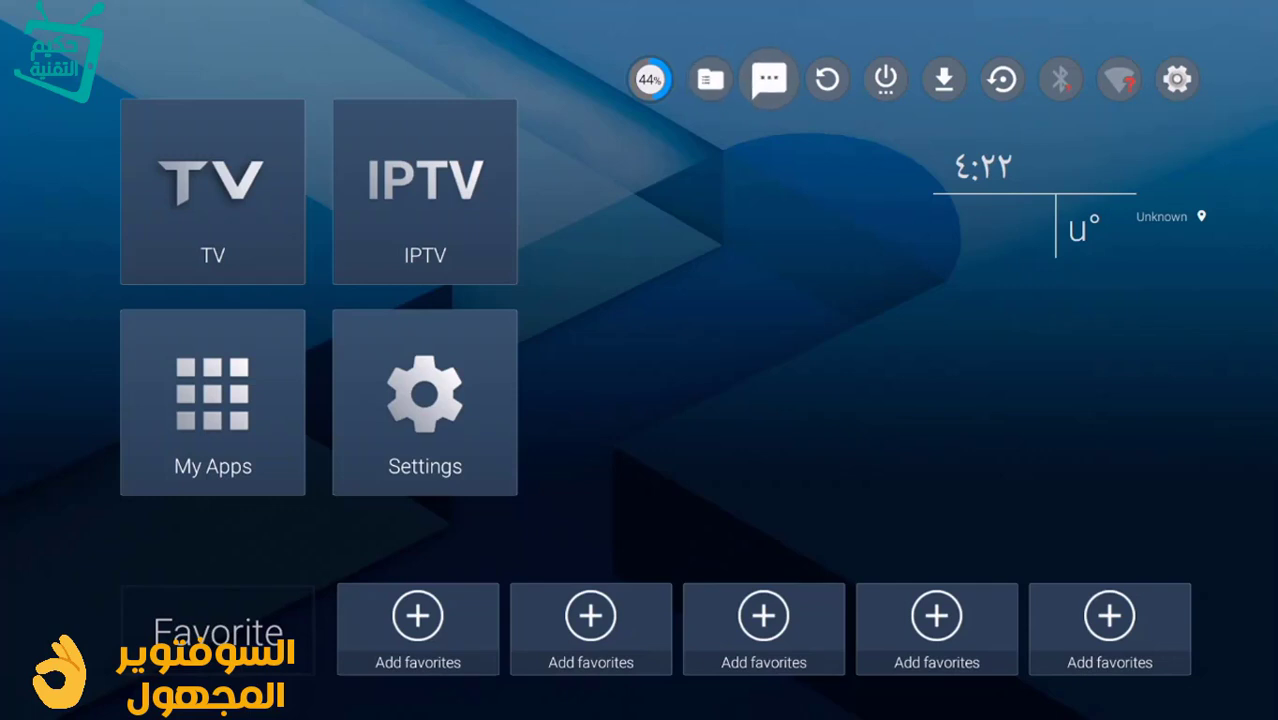
{"action": "key", "text": "Return"}
{"action": "key", "text": "Escape"}
Open and close the Backup&Restore&Update menu
{"action": "key", "text": "Right"}
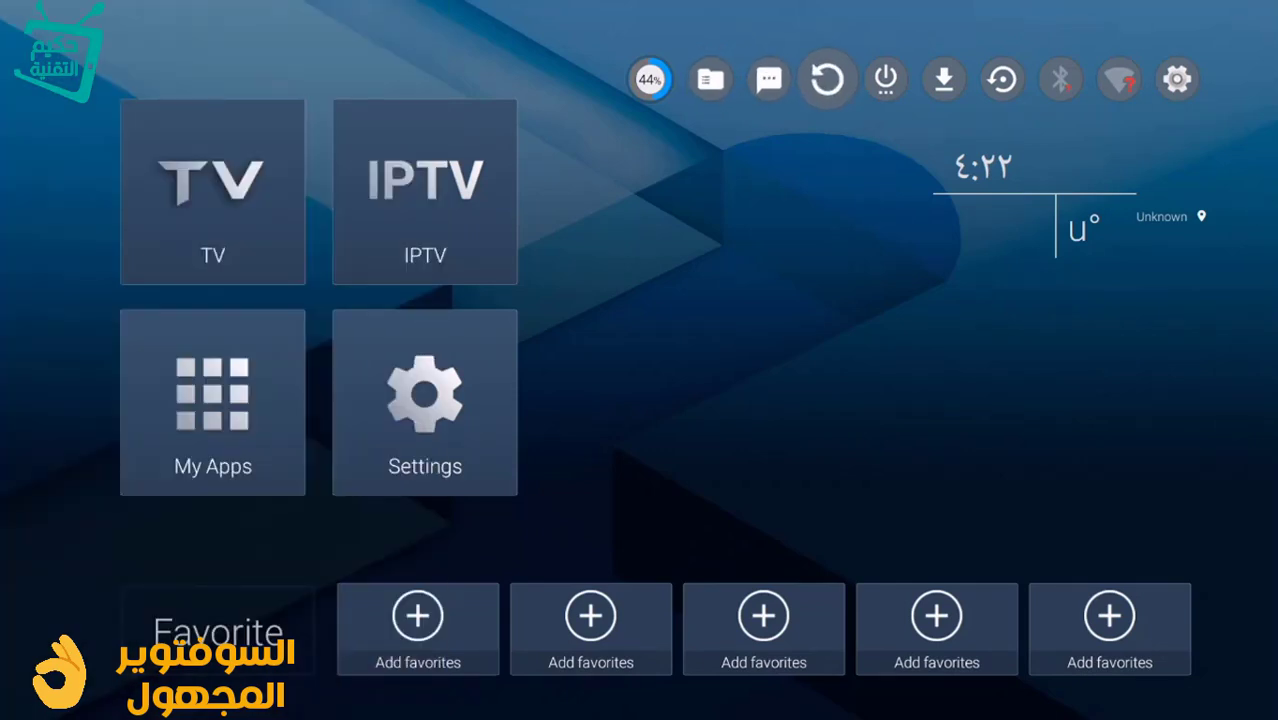
{"action": "key", "text": "Right"}
{"action": "key", "text": "Right"}
{"action": "key", "text": "Right"}
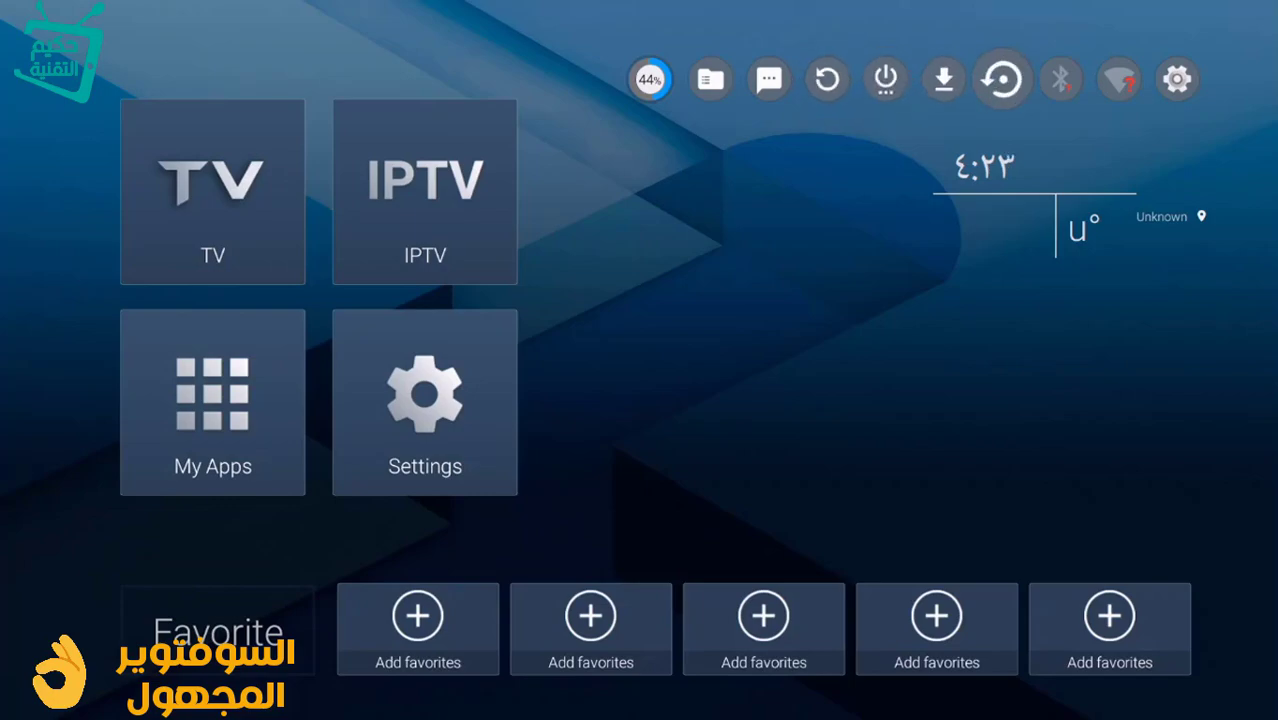
{"action": "key", "text": "Return"}
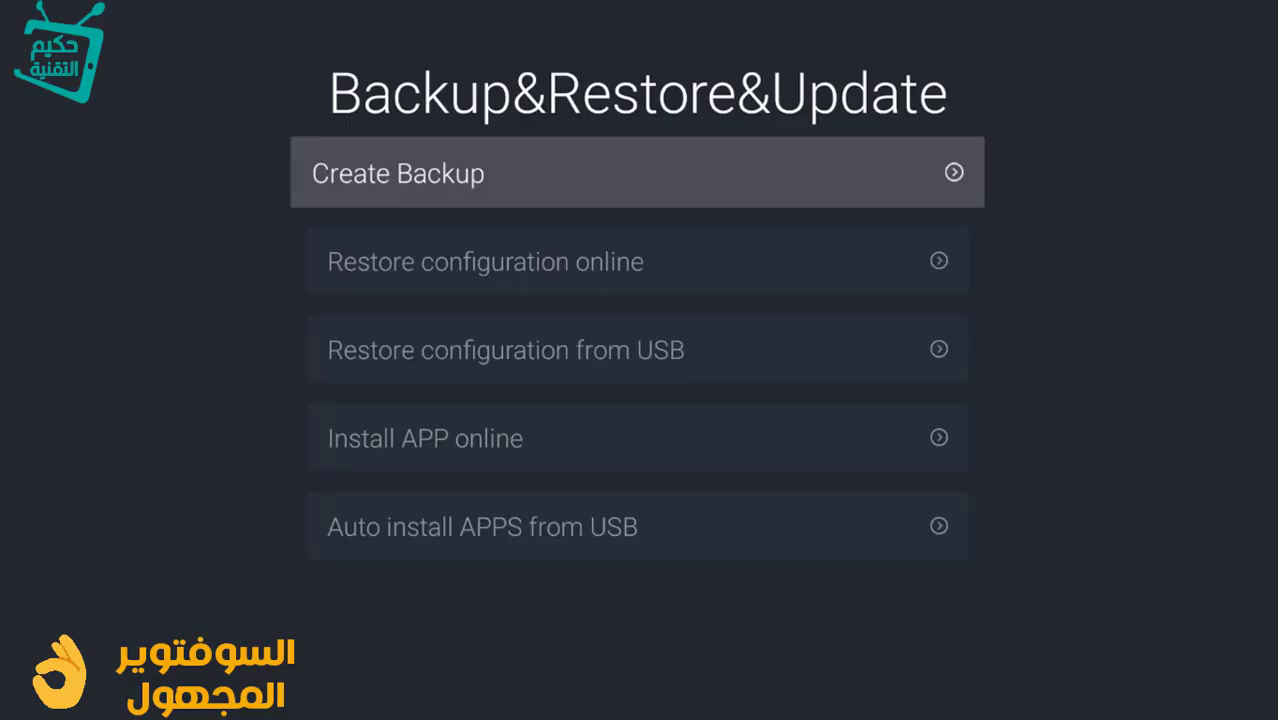
{"action": "key", "text": "Escape"}
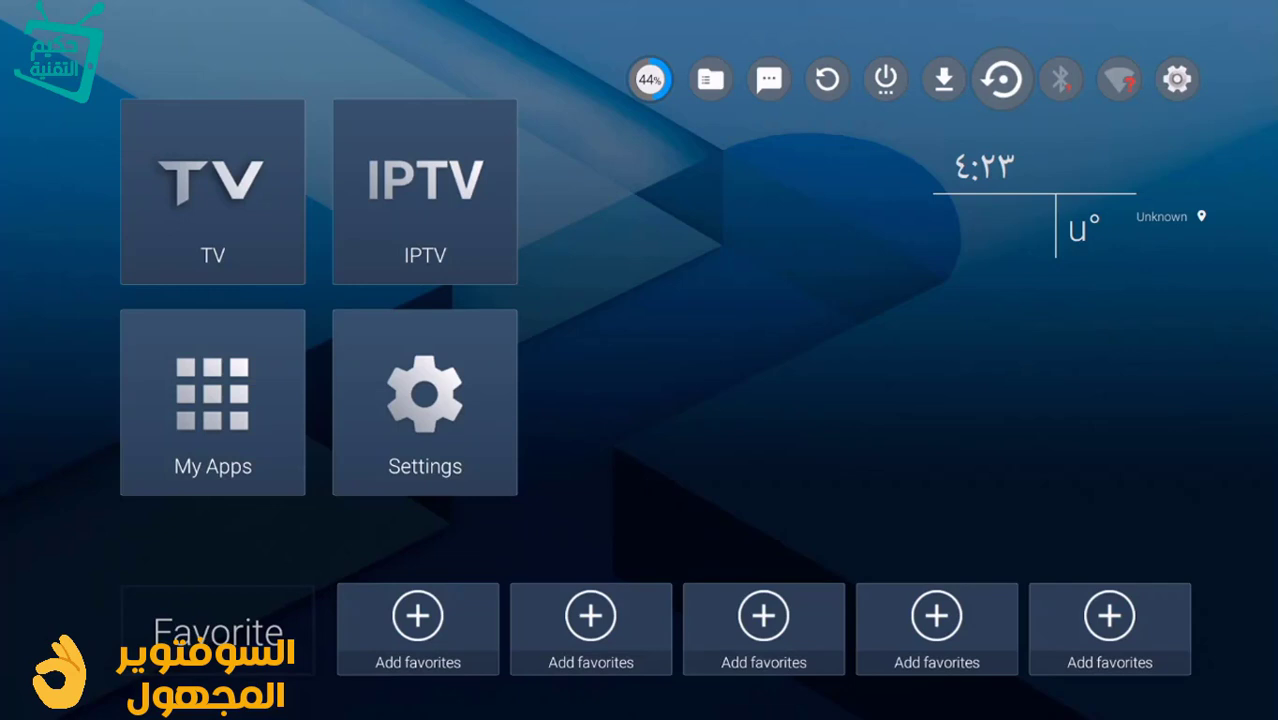
Navigate the home tiles past My Apps and TV to the installed apps list
{"action": "key", "text": "Left"}
{"action": "key", "text": "Left"}
{"action": "key", "text": "Down"}
{"action": "key", "text": "Left"}
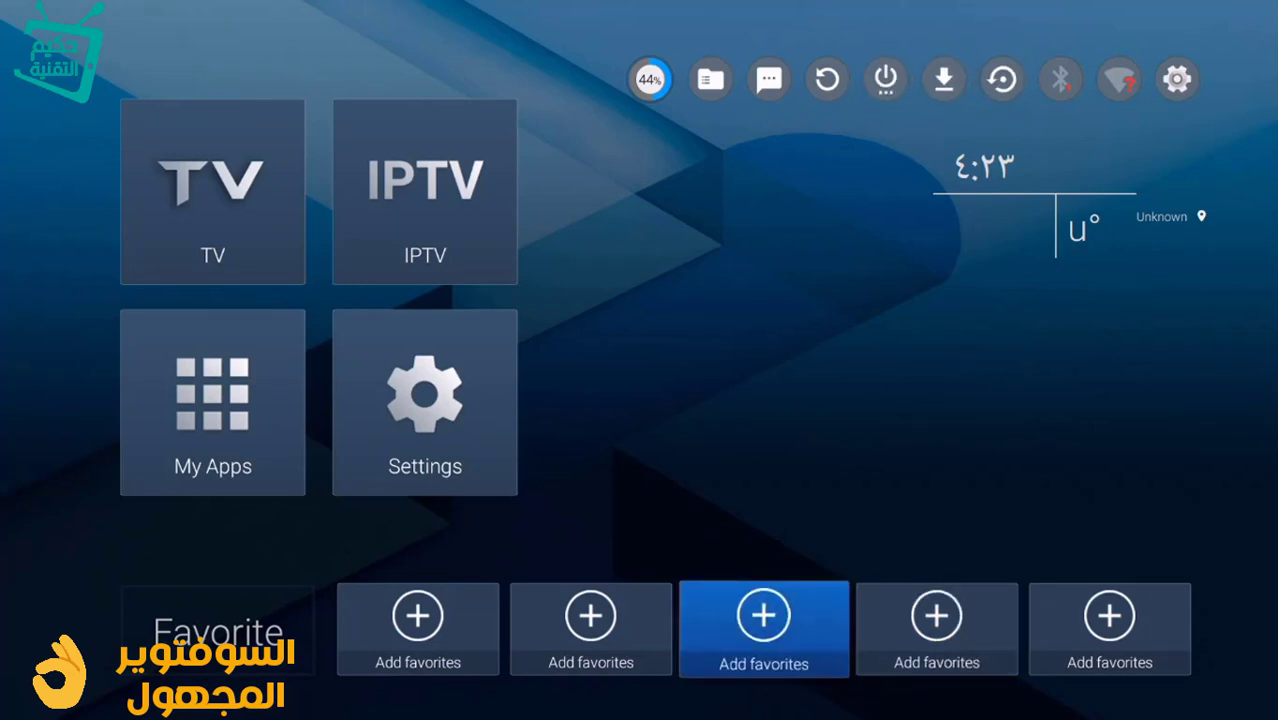
{"action": "key", "text": "Left"}
{"action": "key", "text": "Up"}
{"action": "key", "text": "Left"}
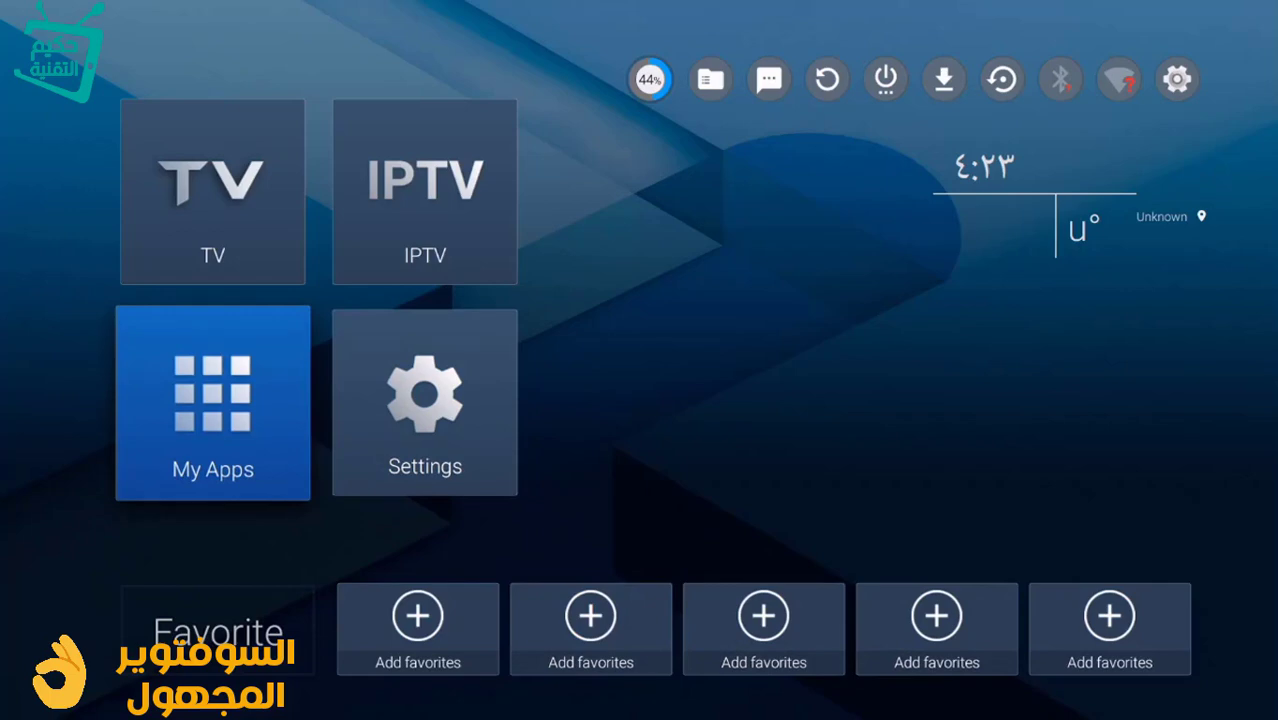
{"action": "key", "text": "Up"}
{"action": "key", "text": "Down"}
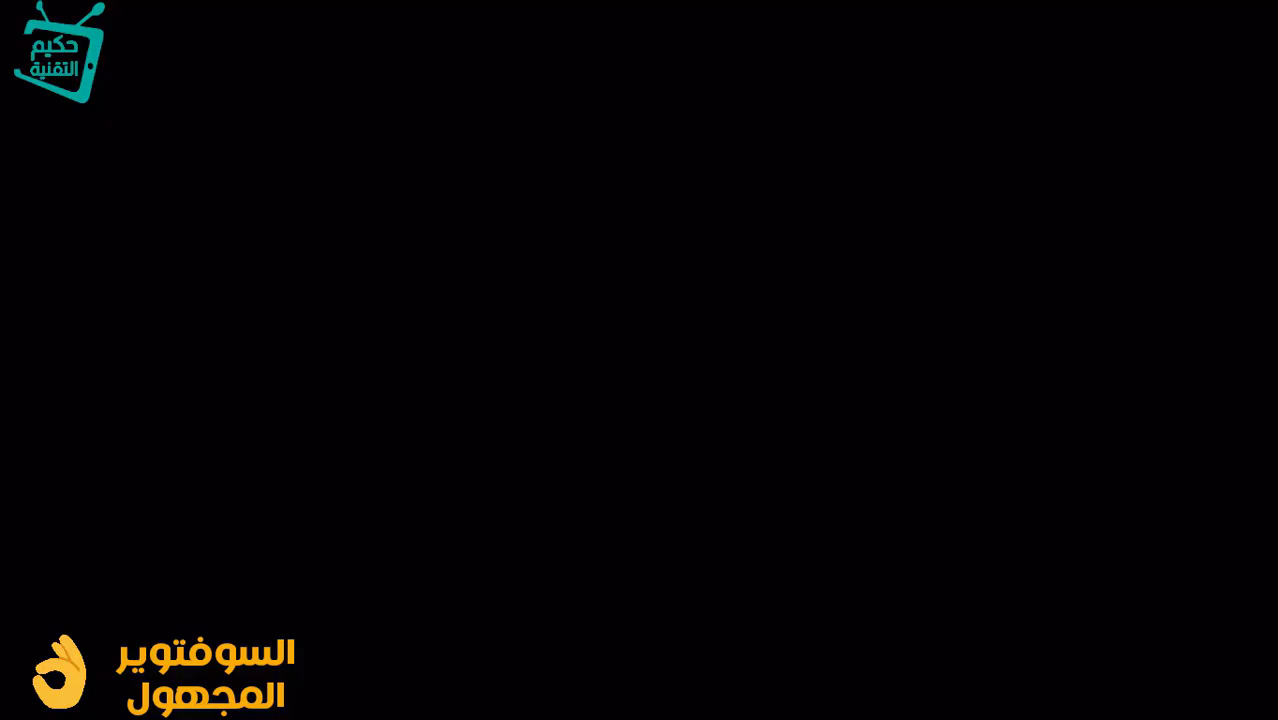
{"action": "key", "text": "Down"}
{"action": "key", "text": "Down"}
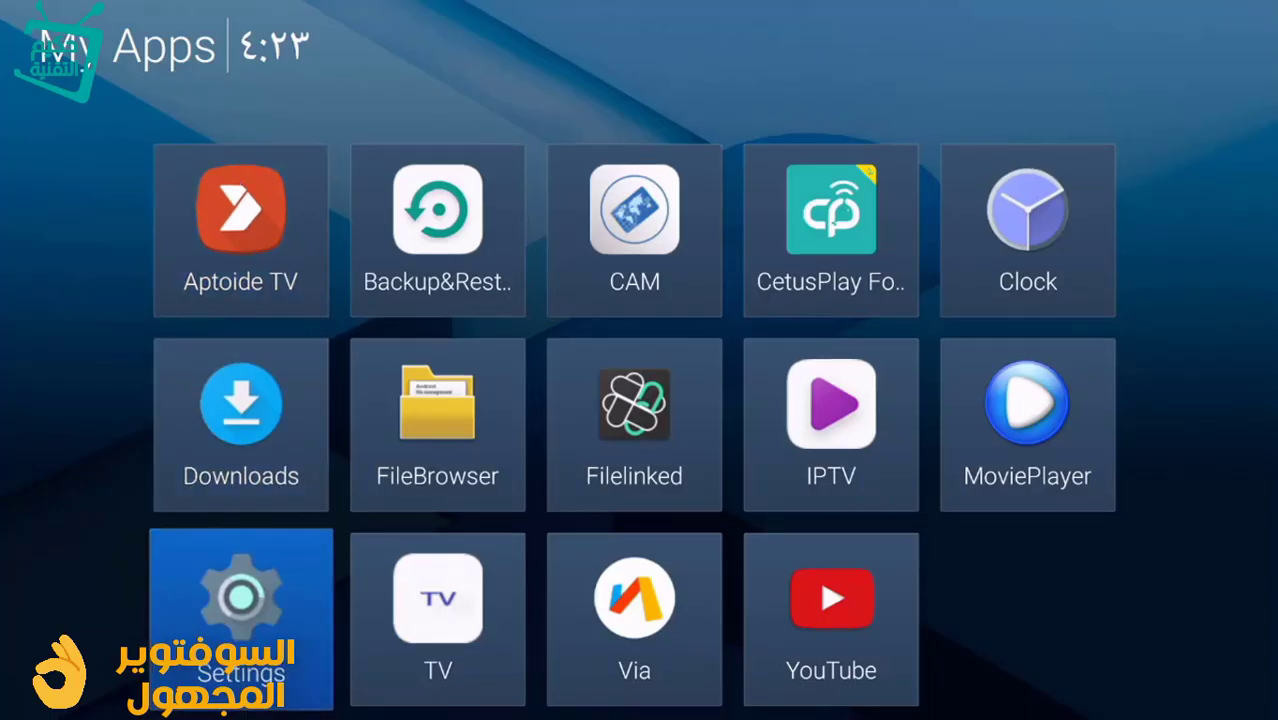
{"action": "key", "text": "Up"}
{"action": "key", "text": "Up"}
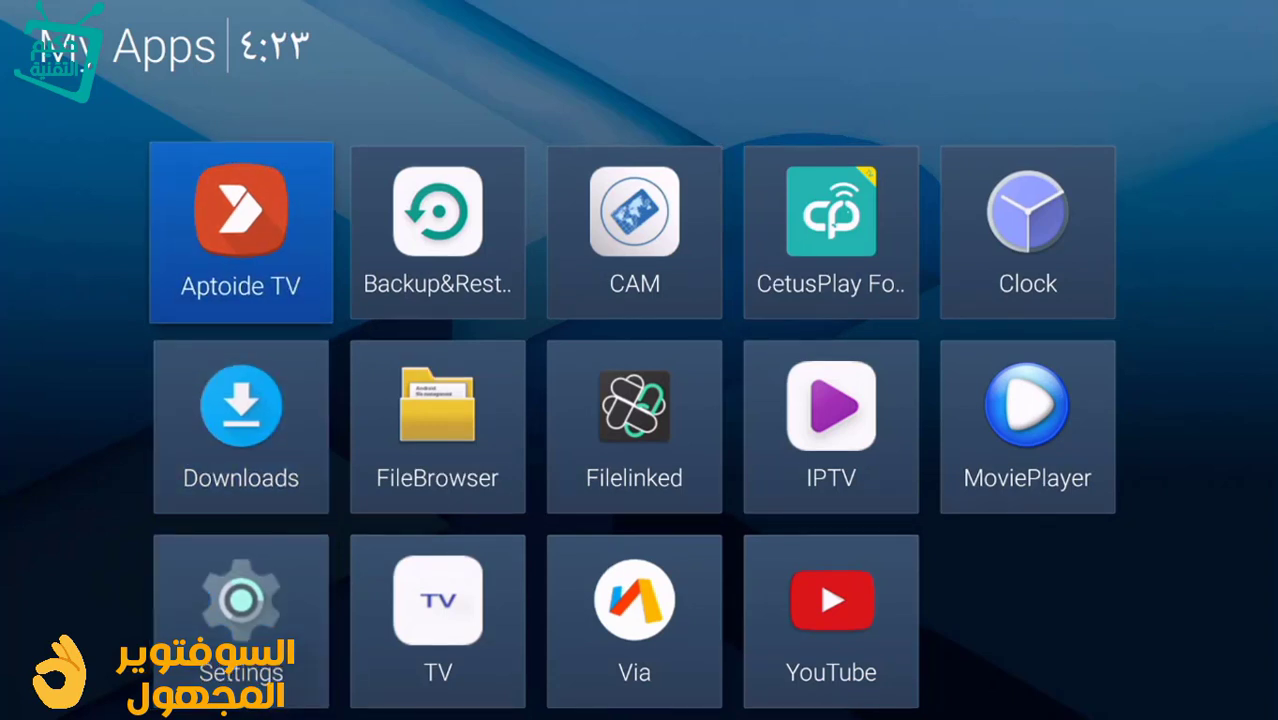
{"action": "key", "text": "Escape"}
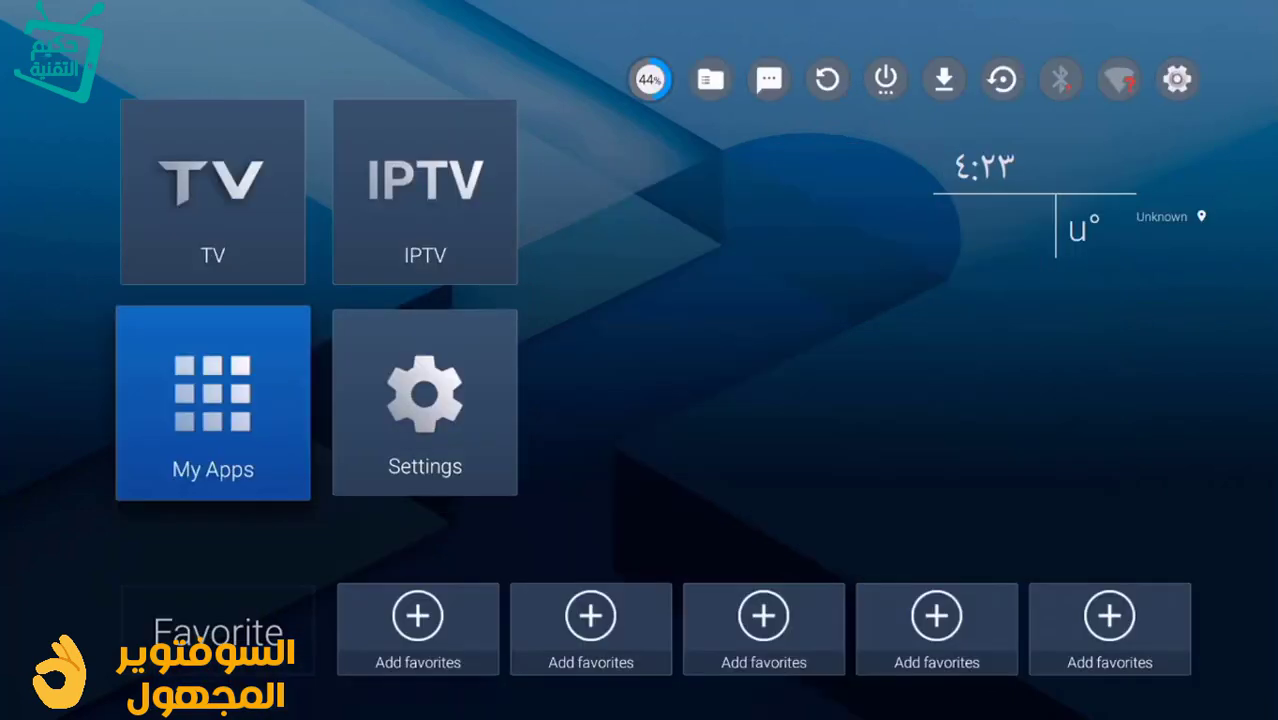
{"action": "key", "text": "Up"}
{"action": "key", "text": "Right"}
{"action": "key", "text": "Up"}
{"action": "key", "text": "Right"}
{"action": "key", "text": "Right"}
{"action": "key", "text": "Right"}
{"action": "key", "text": "Right"}
{"action": "key", "text": "Right"}
{"action": "key", "text": "Right"}
{"action": "key", "text": "Right"}
{"action": "key", "text": "Right"}
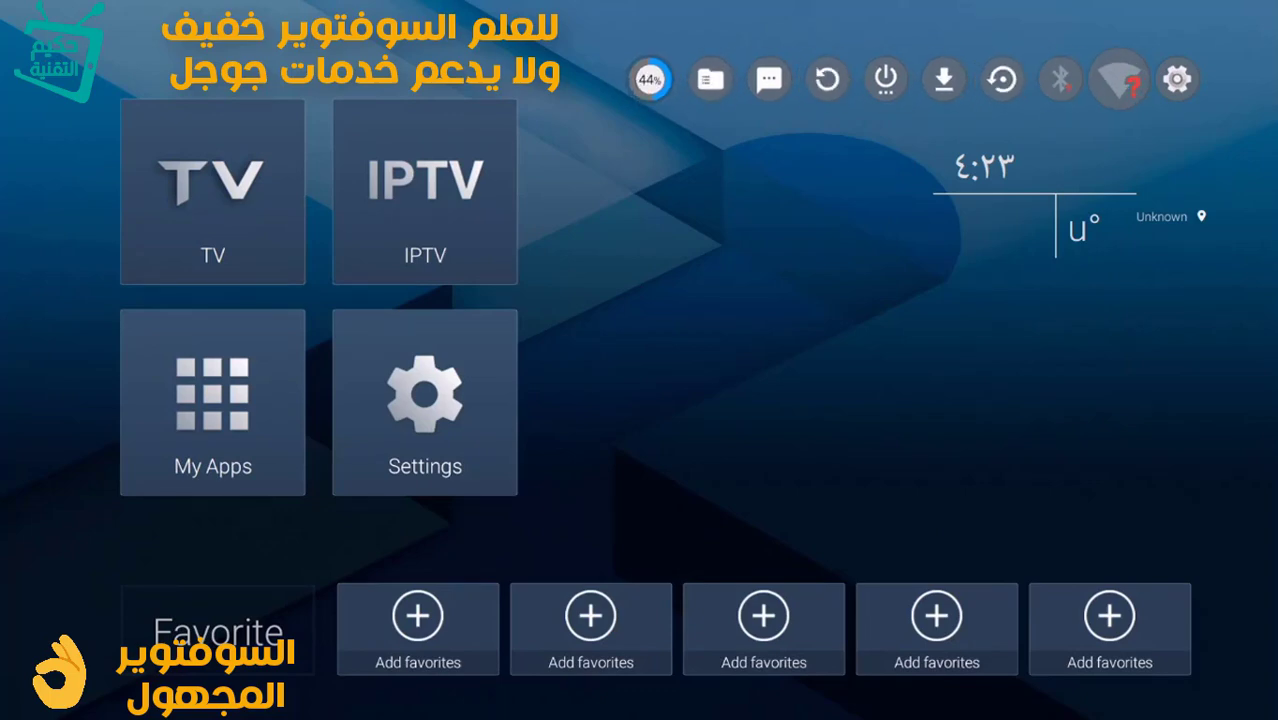
Select the first listed Wi-Fi network, hakim2.4g, in network settings
{"action": "key", "text": "Return"}
{"action": "key", "text": "Down"}
{"action": "key", "text": "Down"}
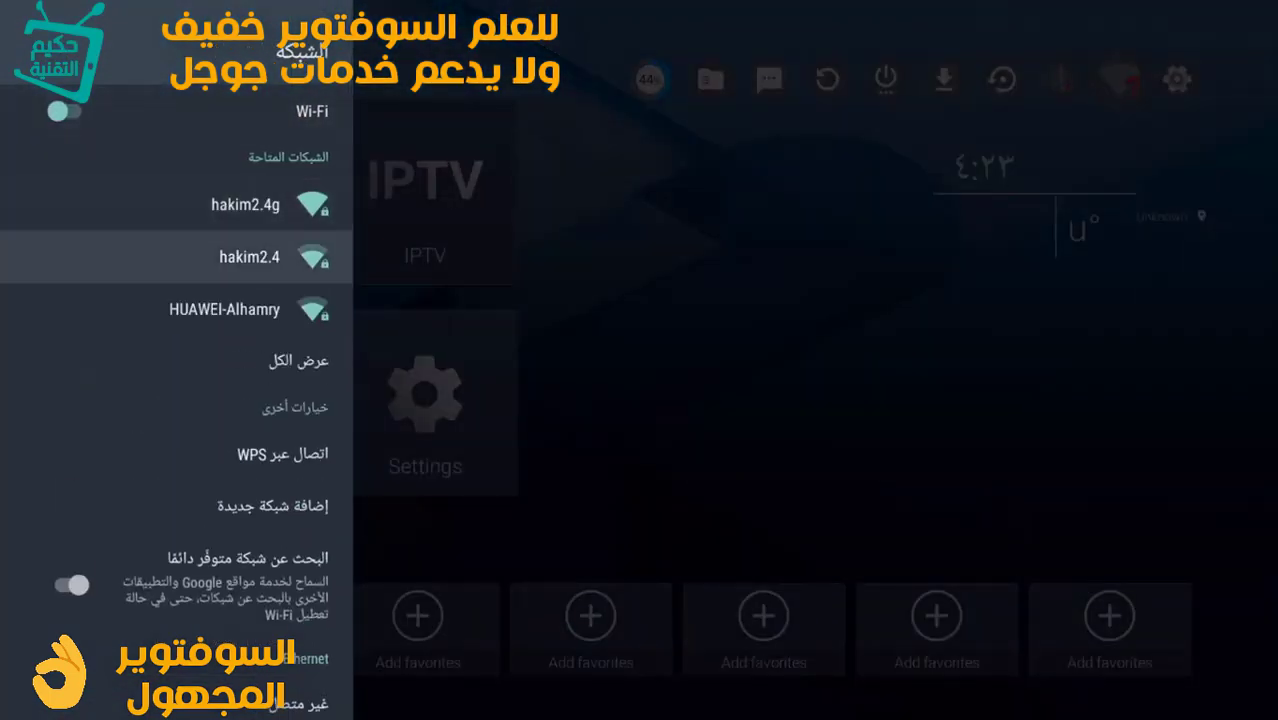
{"action": "key", "text": "Up"}
{"action": "key", "text": "Return"}
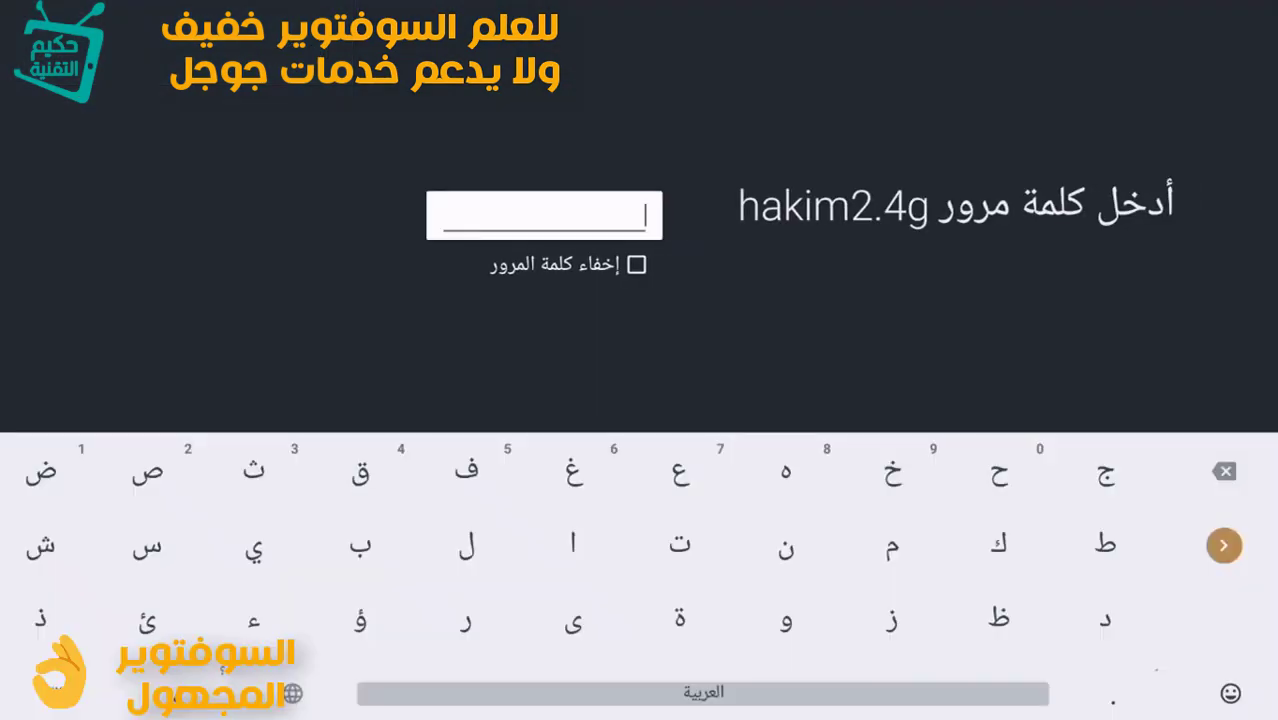
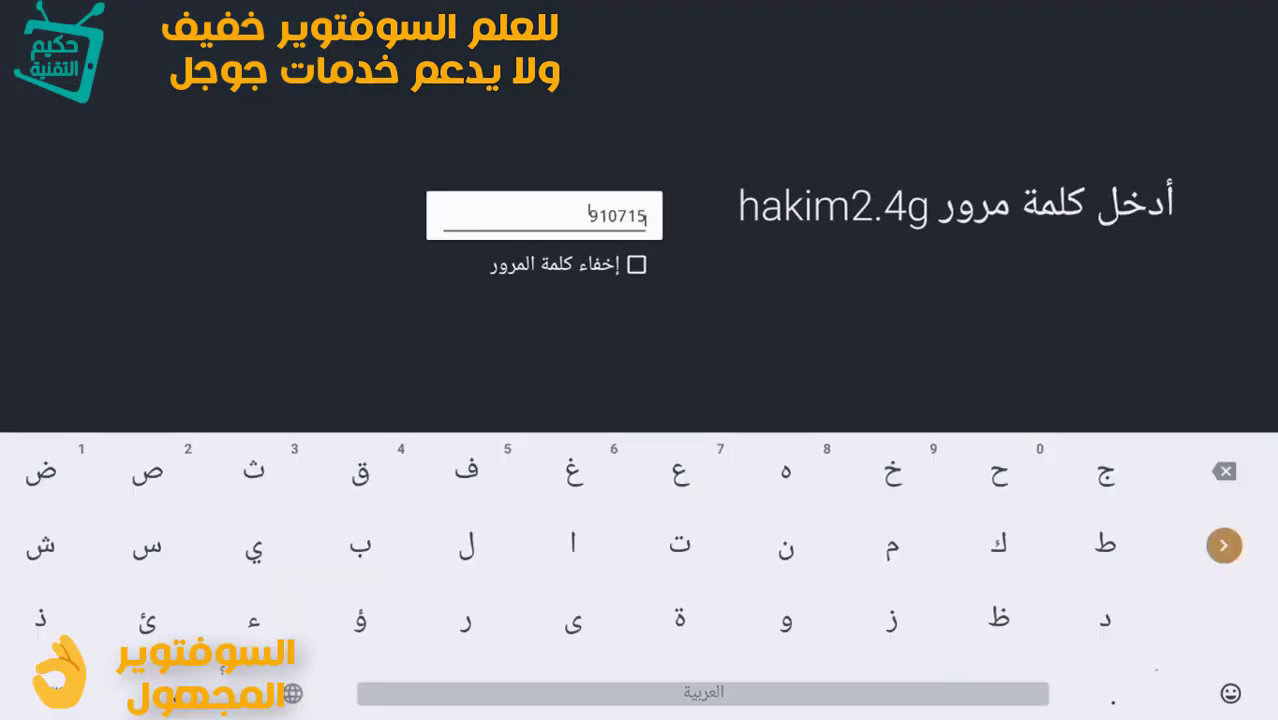
Enter the Wi-Fi password, fixing a mistyped last digit, and submit to connect
{"action": "key", "text": "Left"}
{"action": "key", "text": "Up"}
{"action": "key", "text": "Right"}
{"action": "key", "text": "Return"}
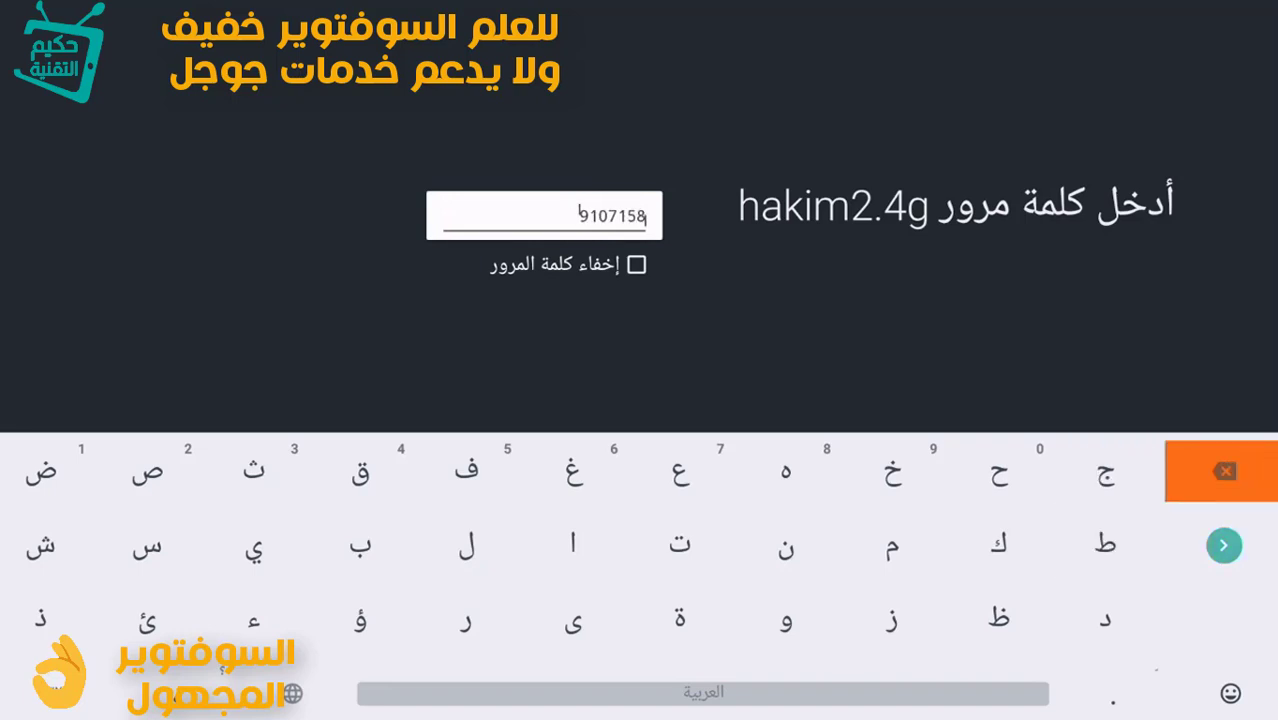
{"action": "key", "text": "Down"}
{"action": "key", "text": "Return"}
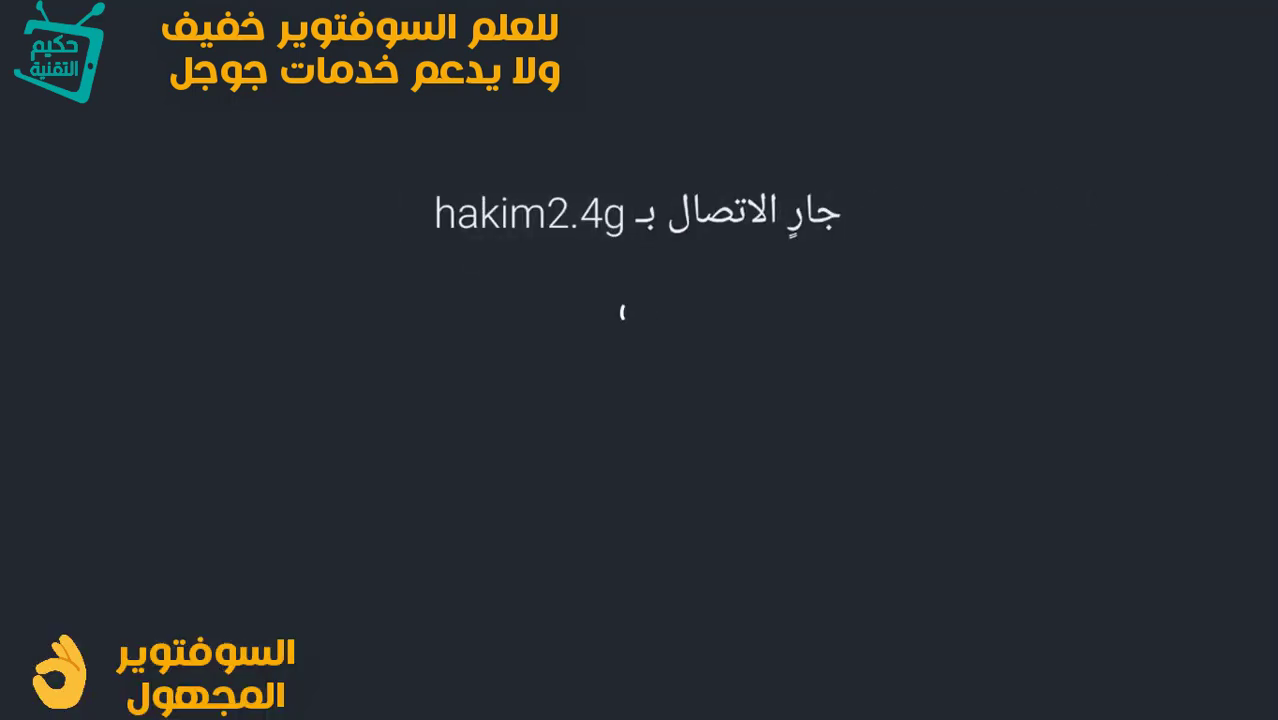